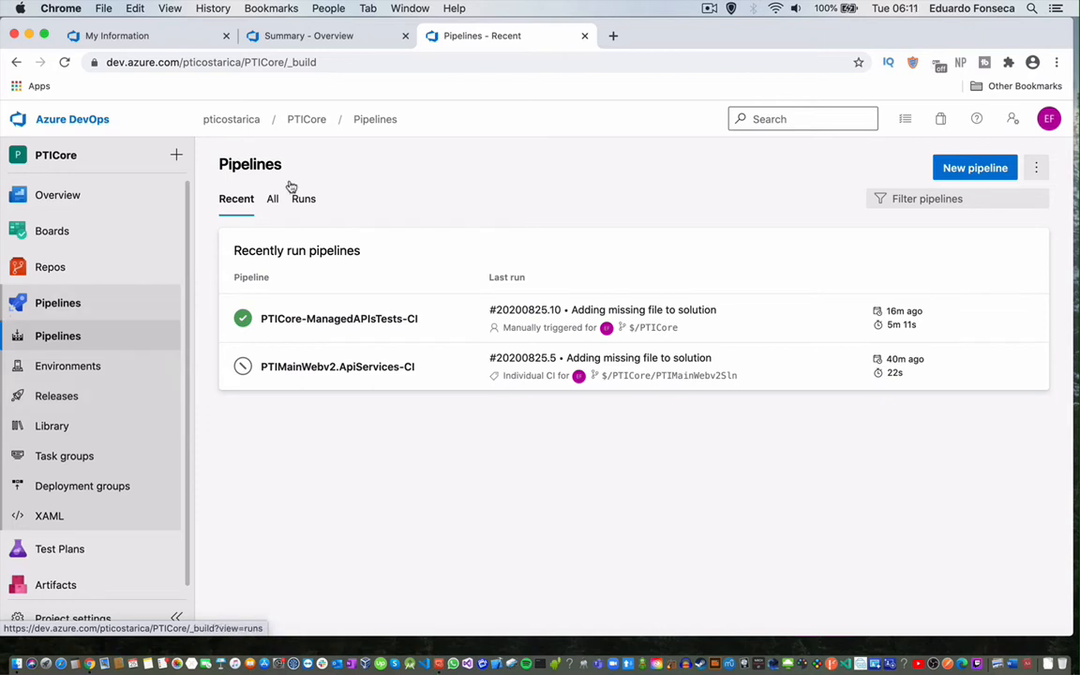
# Go to Repos to view the PTICore project's source files.
pyautogui.click(40, 269)
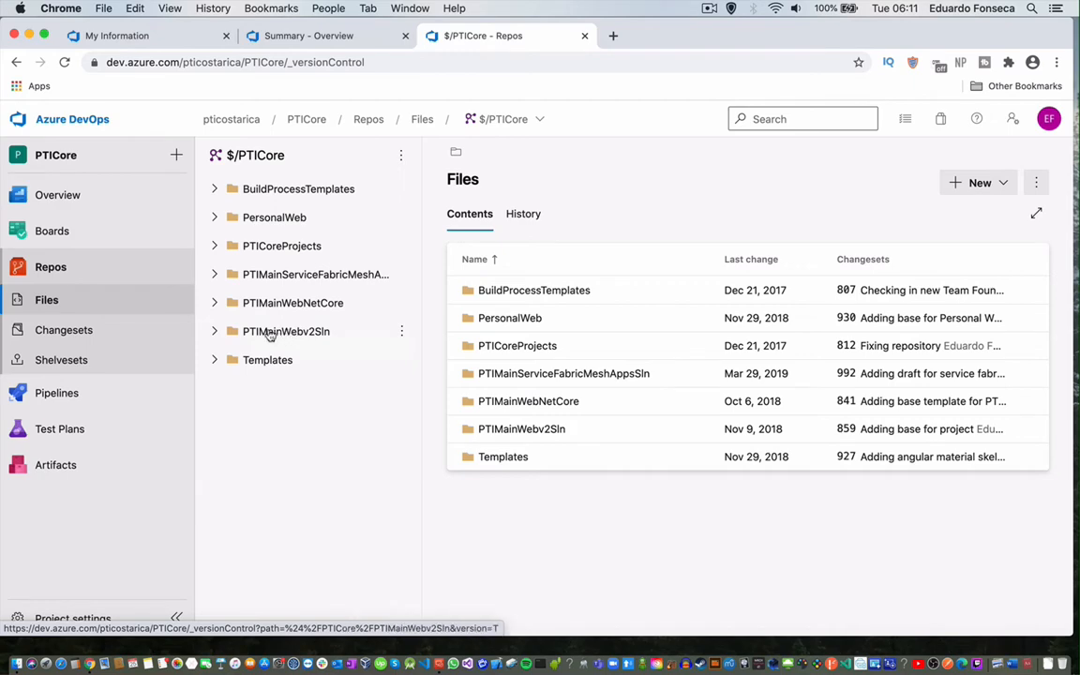
# Open the PTIMainWebv2Sln folder, duplicate its browser tab, and browse the folder's contents.
pyautogui.click(272, 335)
pyautogui.scroll(-10, 509, 368)
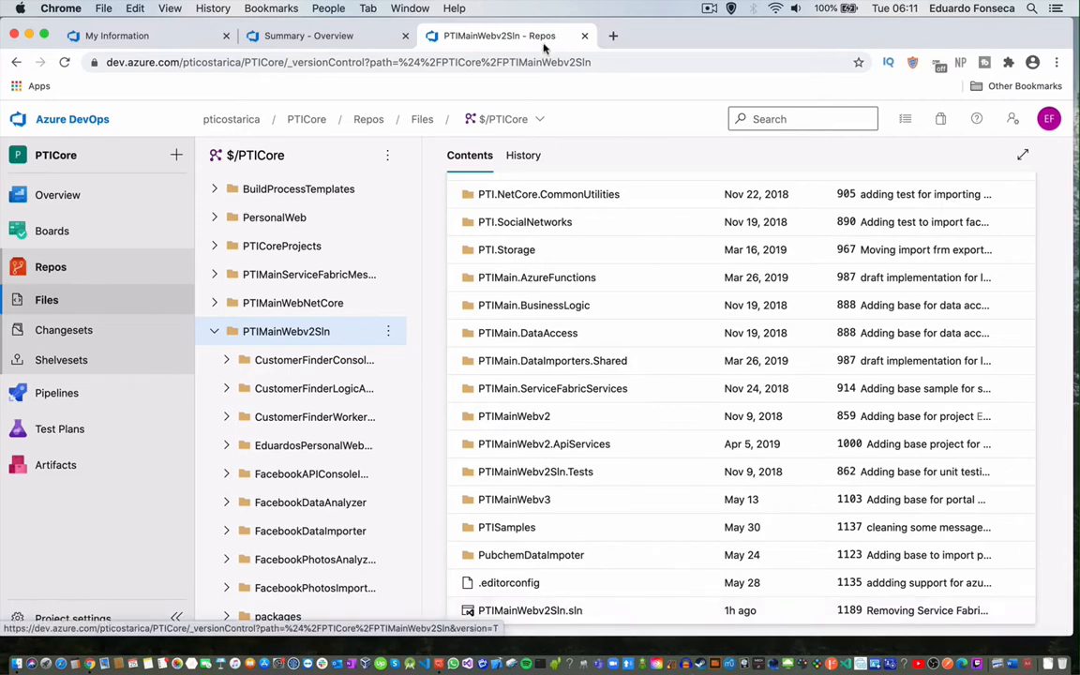
pyautogui.rightClick(493, 41)
pyautogui.click(530, 93)
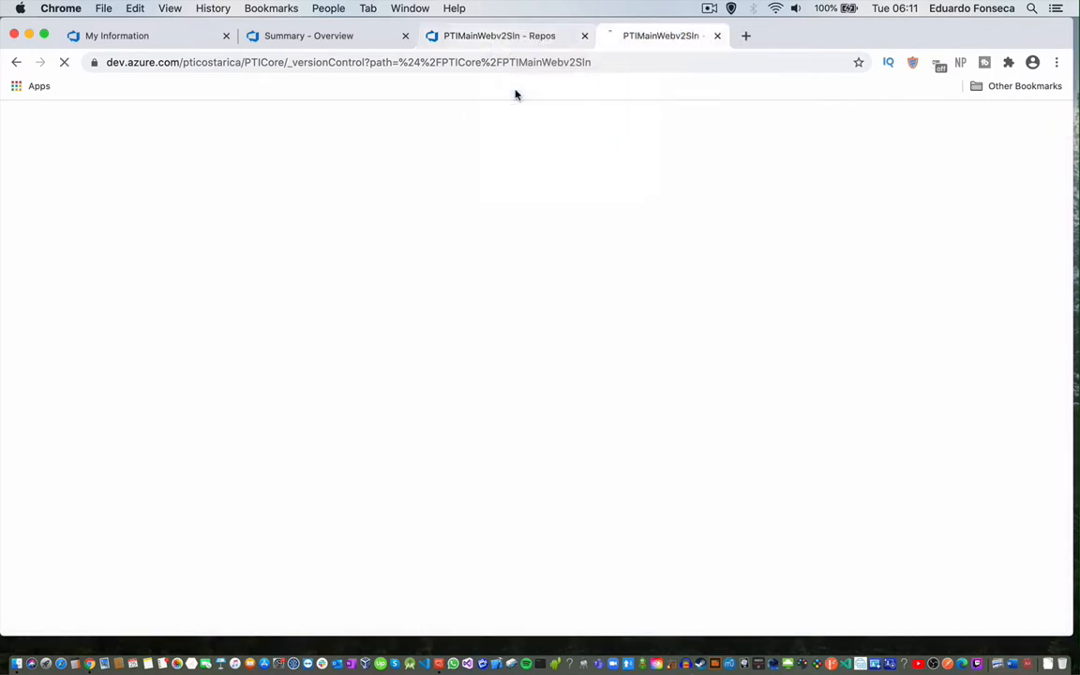
pyautogui.click(506, 41)
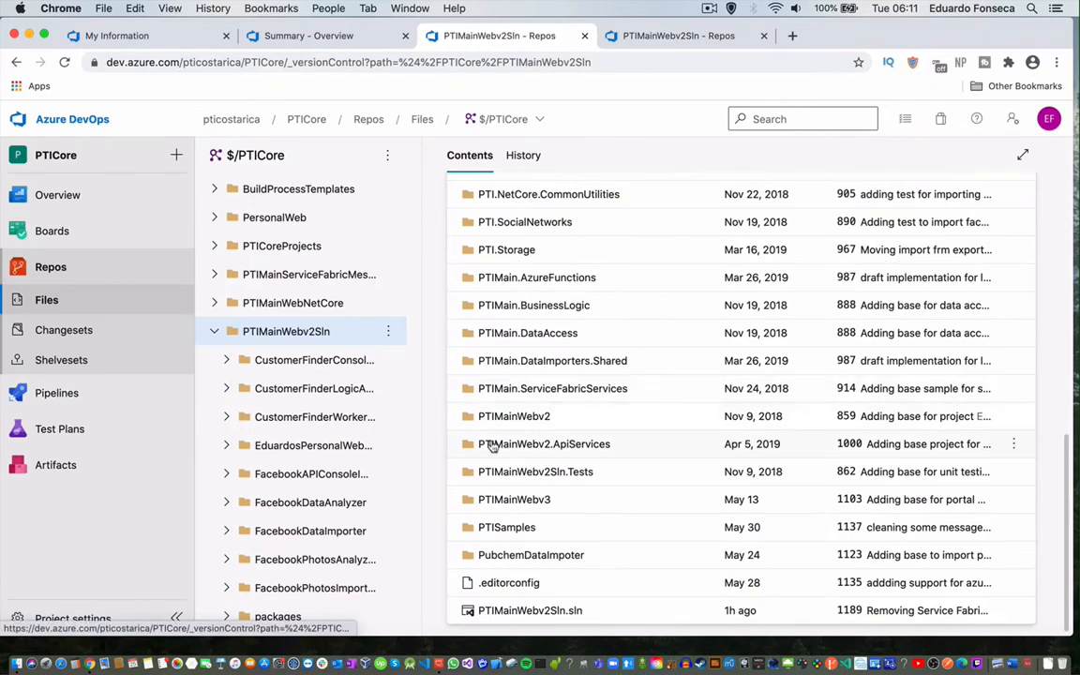
pyautogui.scroll(5, 491, 446)
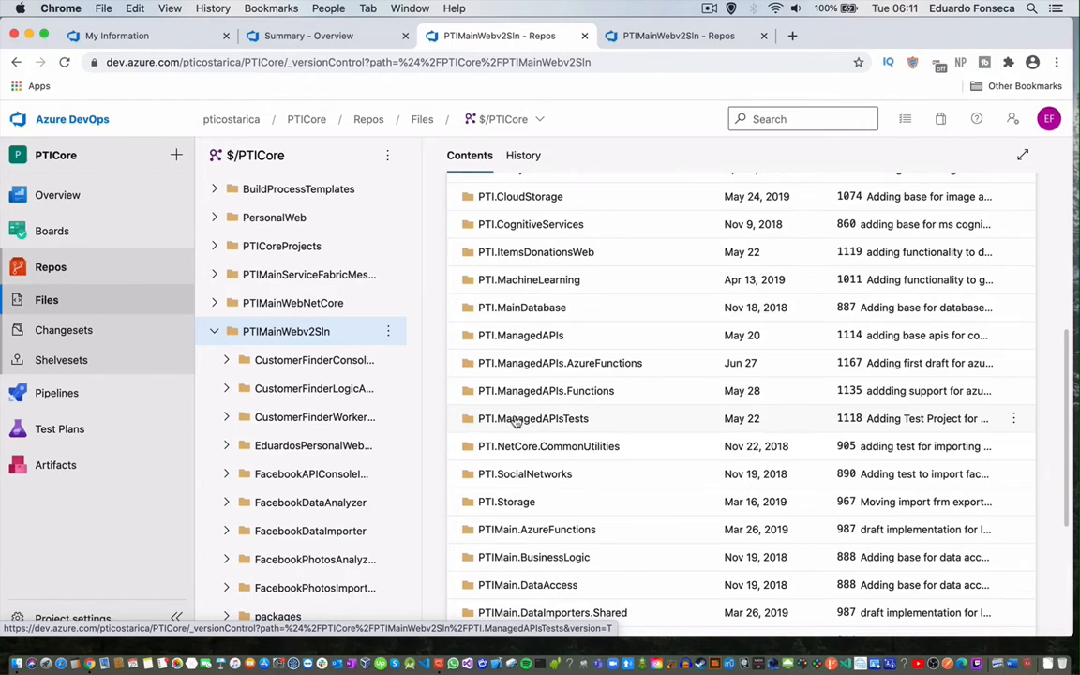
pyautogui.scroll(-5, 514, 422)
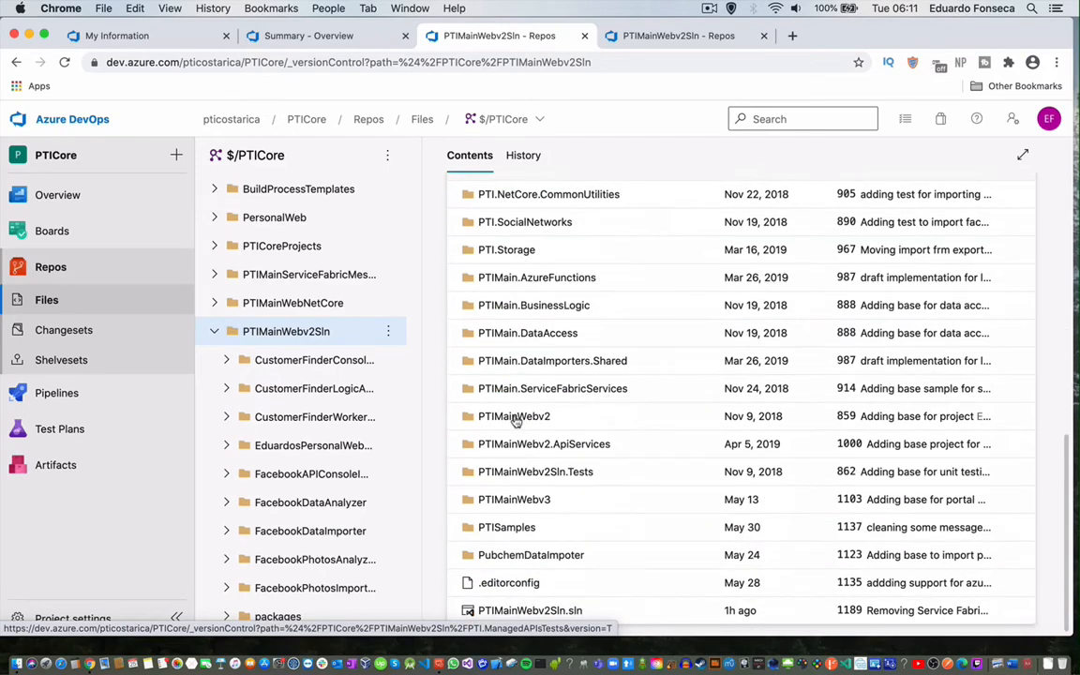
pyautogui.scroll(10, 515, 421)
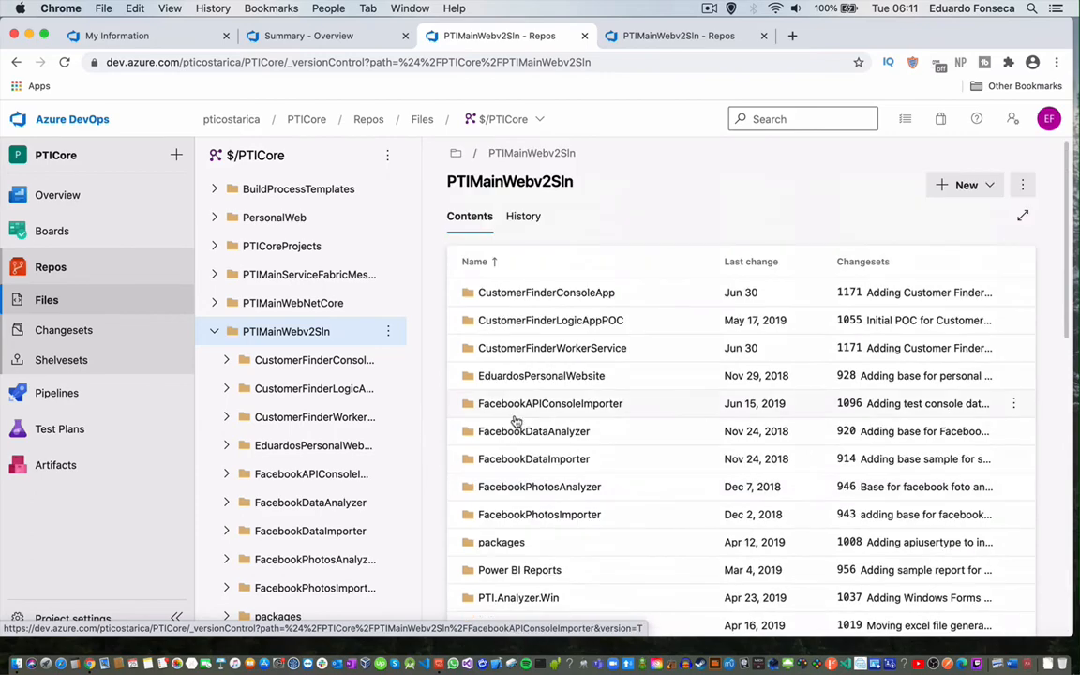
pyautogui.scroll(-4, 514, 422)
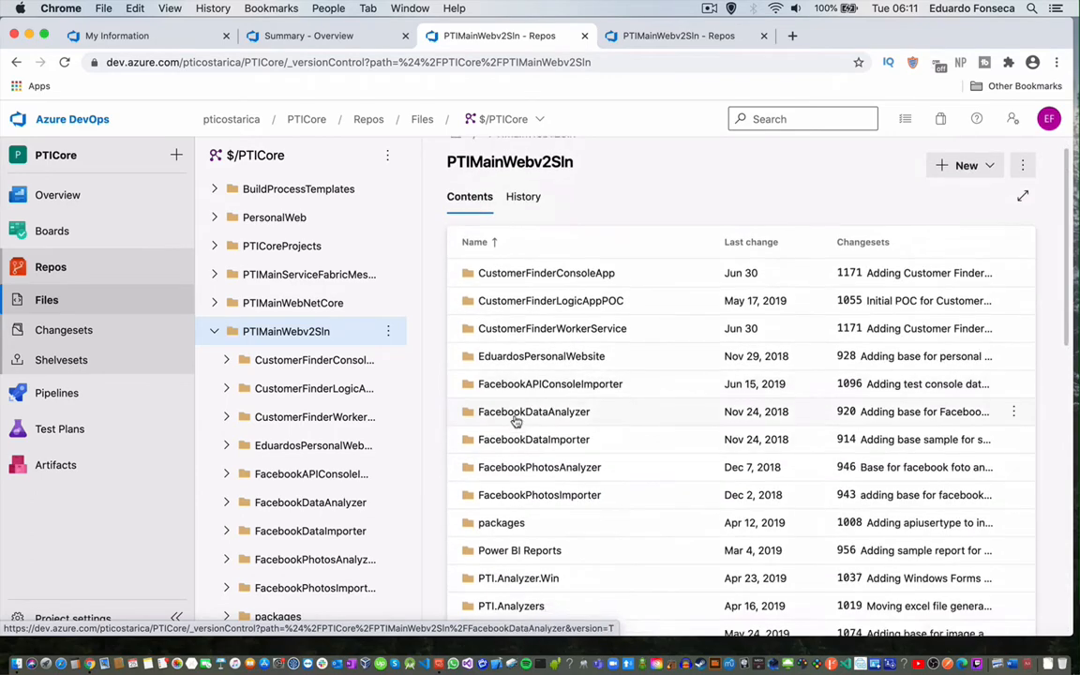
pyautogui.scroll(-5, 514, 421)
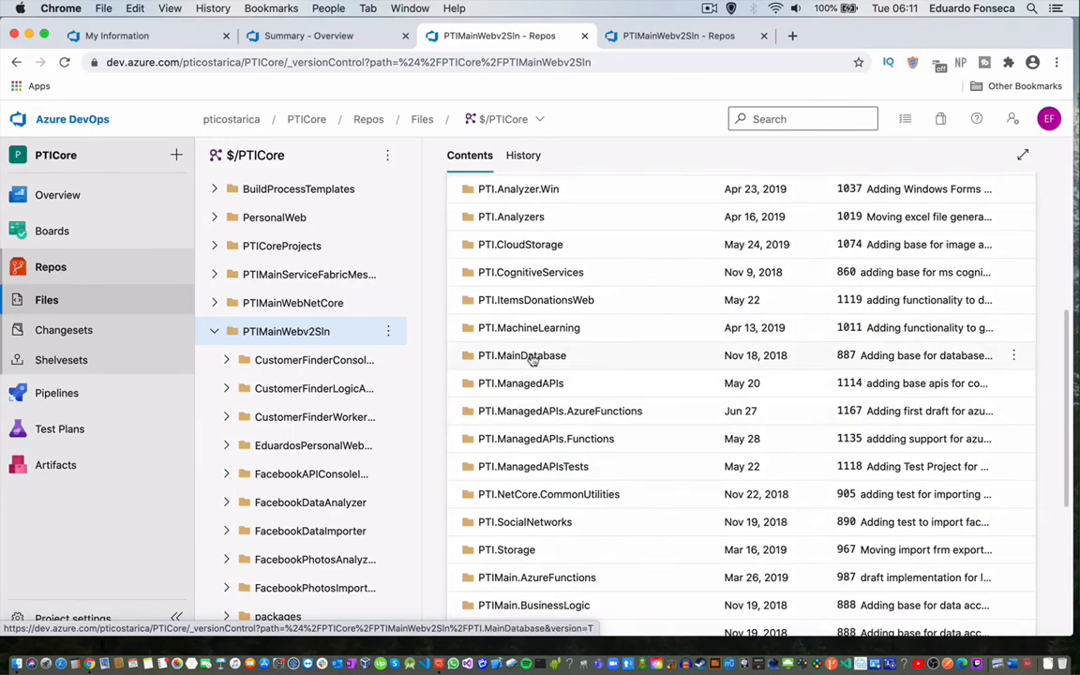
# In the duplicated tab, show the project's recently run pipelines under Pipelines.
pyautogui.click(643, 37)
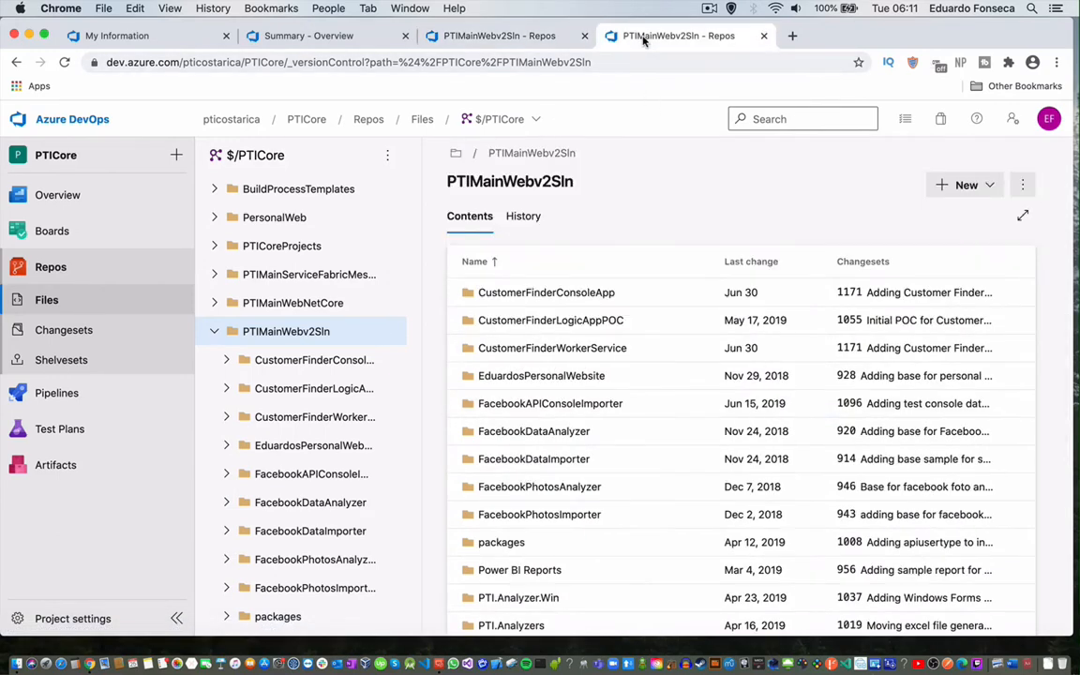
pyautogui.click(53, 393)
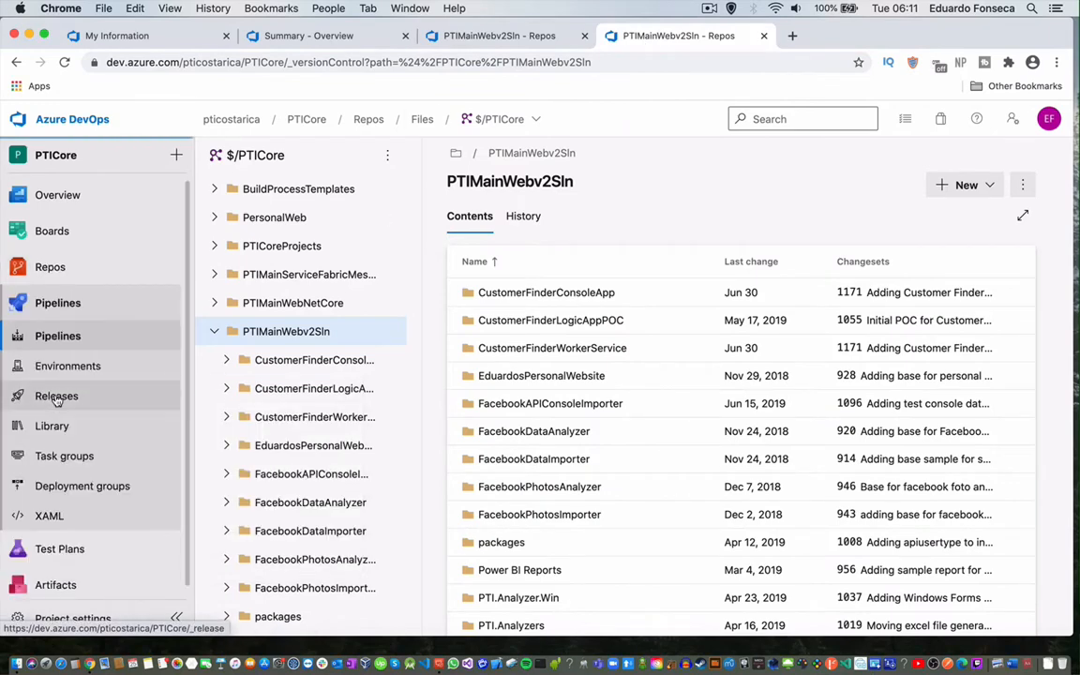
pyautogui.click(58, 334)
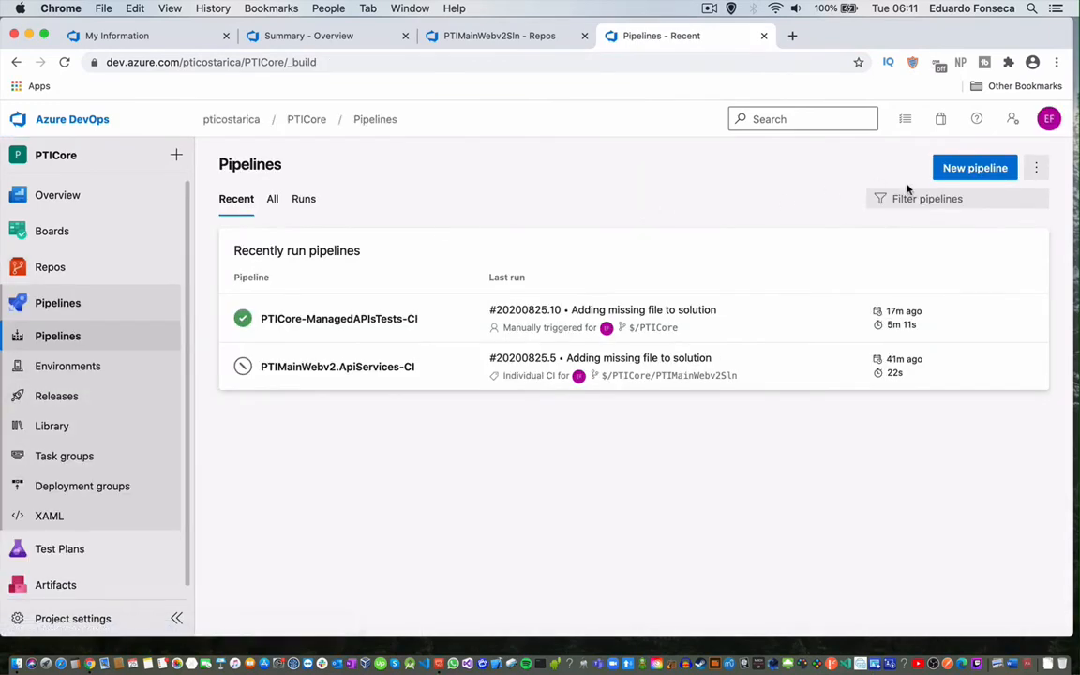
# Create a new TFVC pipeline with server path mapped to $/PTICore/PTIMainWebv2Sln.
pyautogui.click(970, 170)
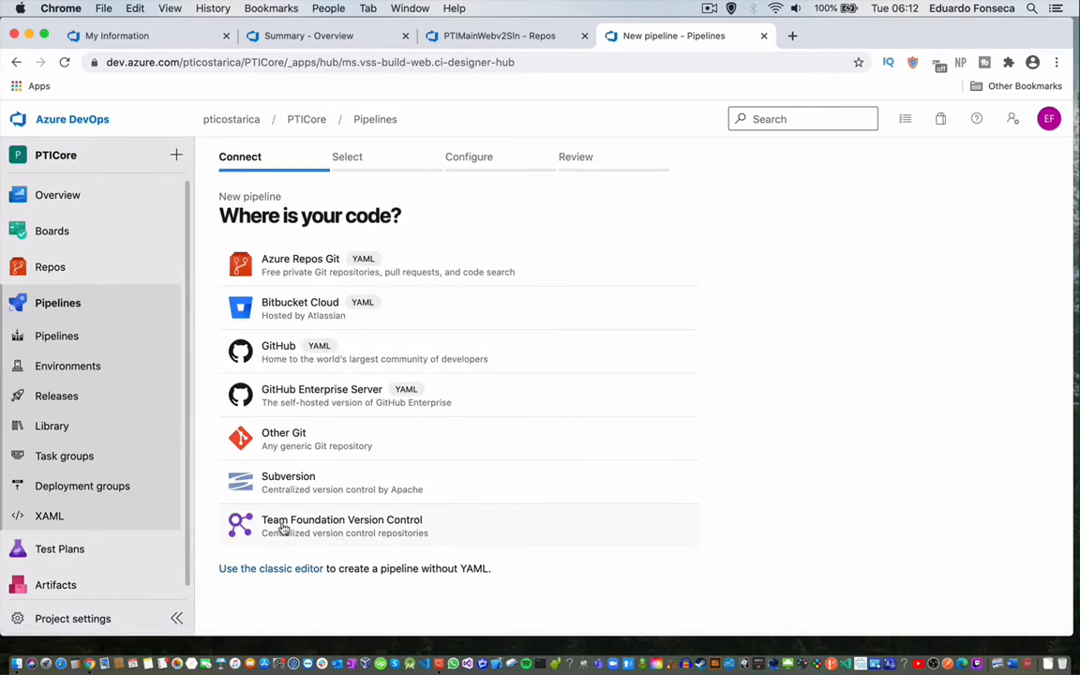
pyautogui.click(323, 532)
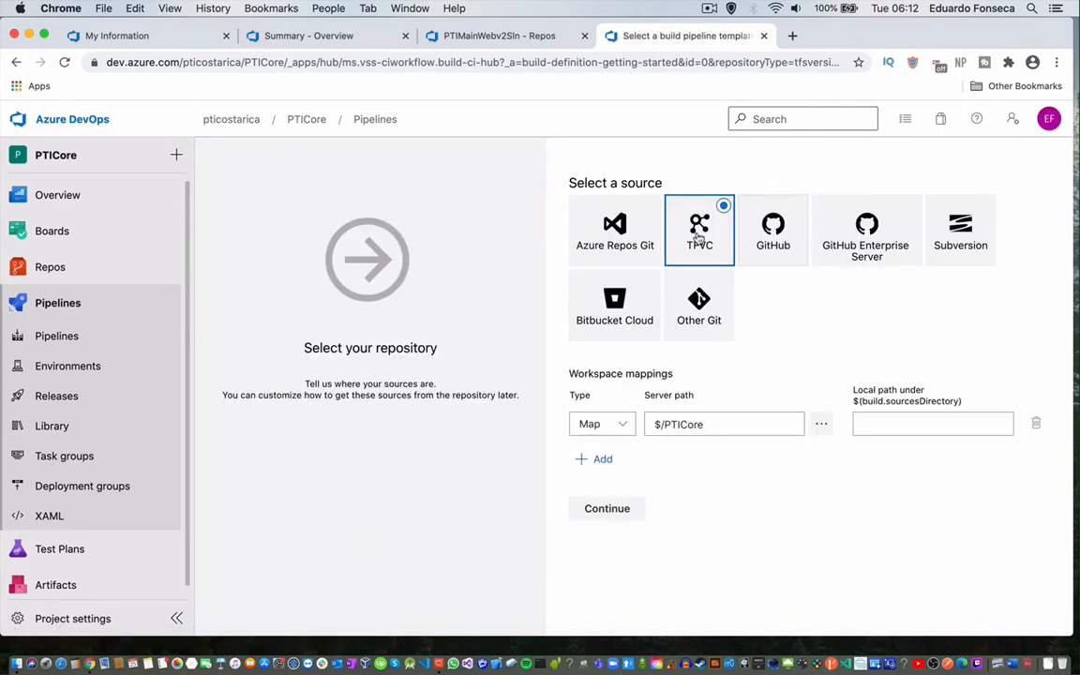
pyautogui.click(816, 424)
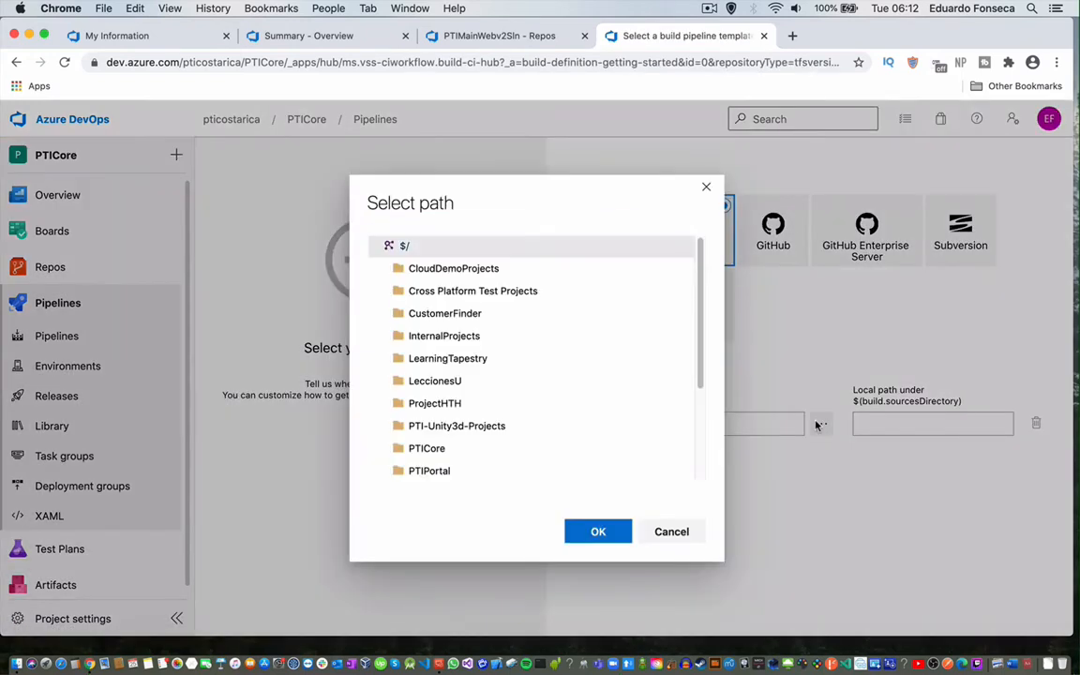
pyautogui.scroll(-3, 431, 413)
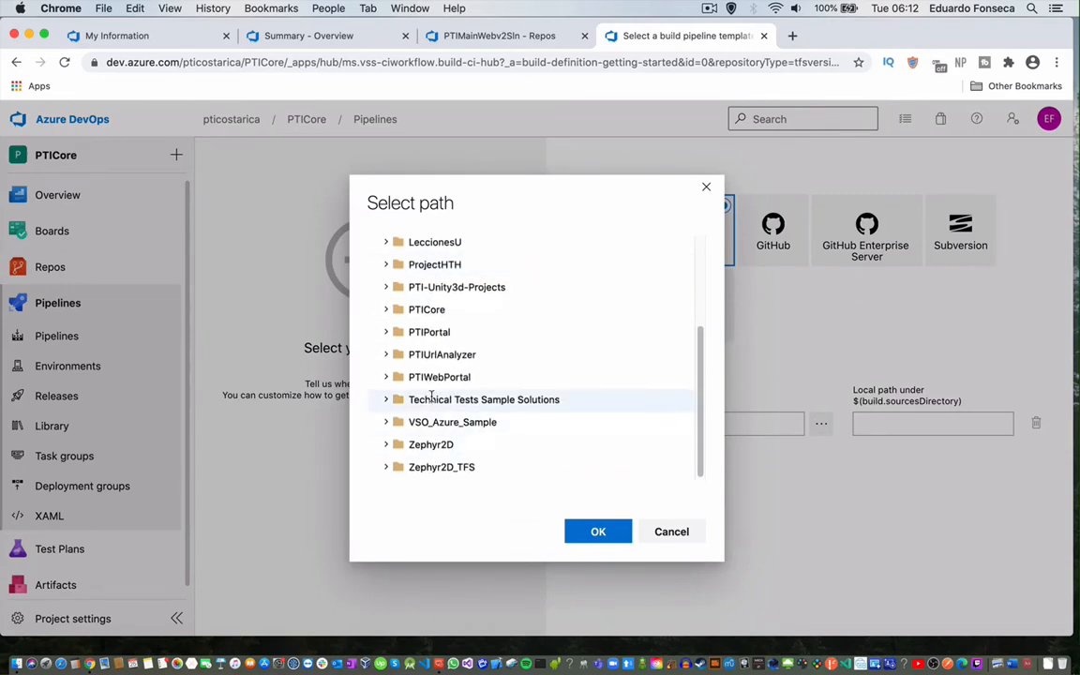
pyautogui.click(413, 310)
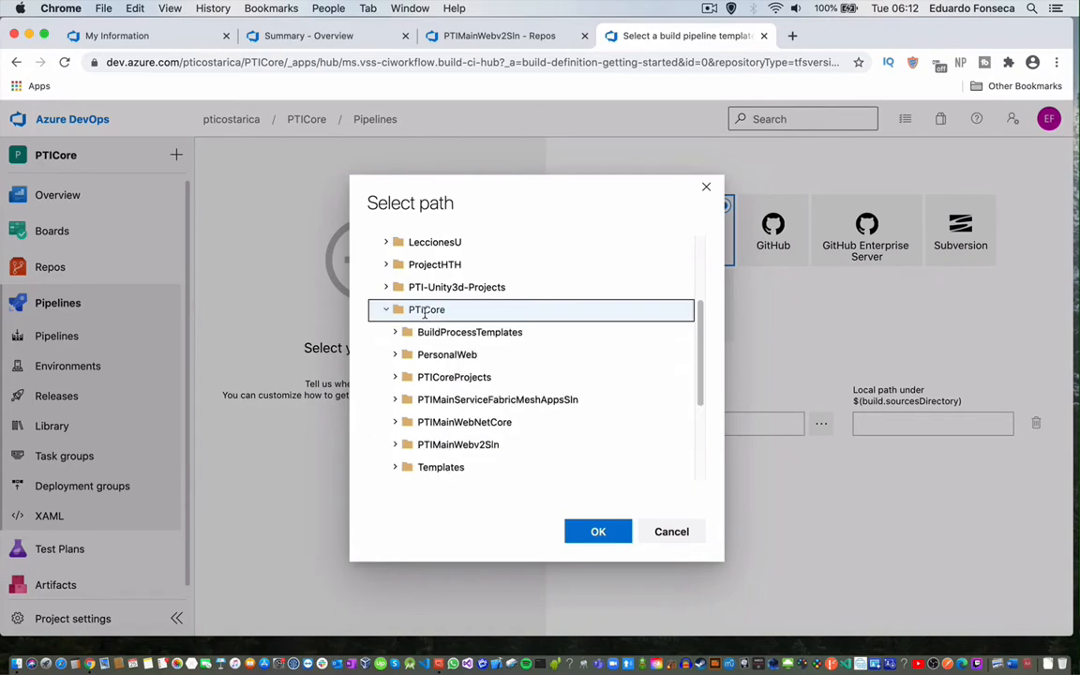
pyautogui.scroll(-1, 464, 422)
pyautogui.click(457, 397)
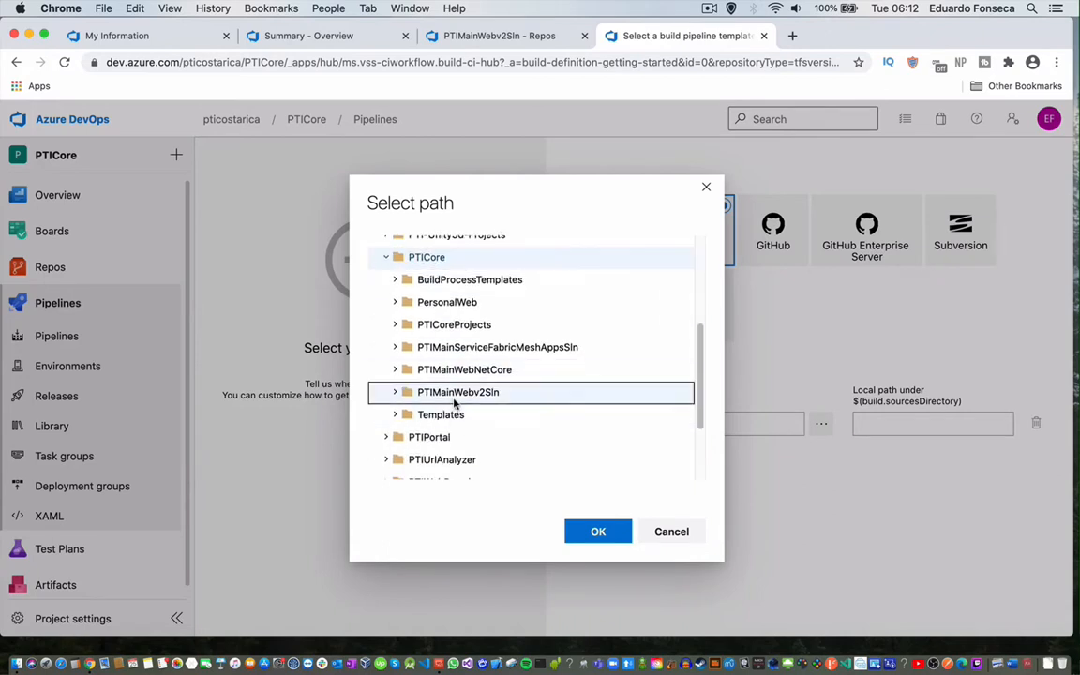
pyautogui.click(597, 539)
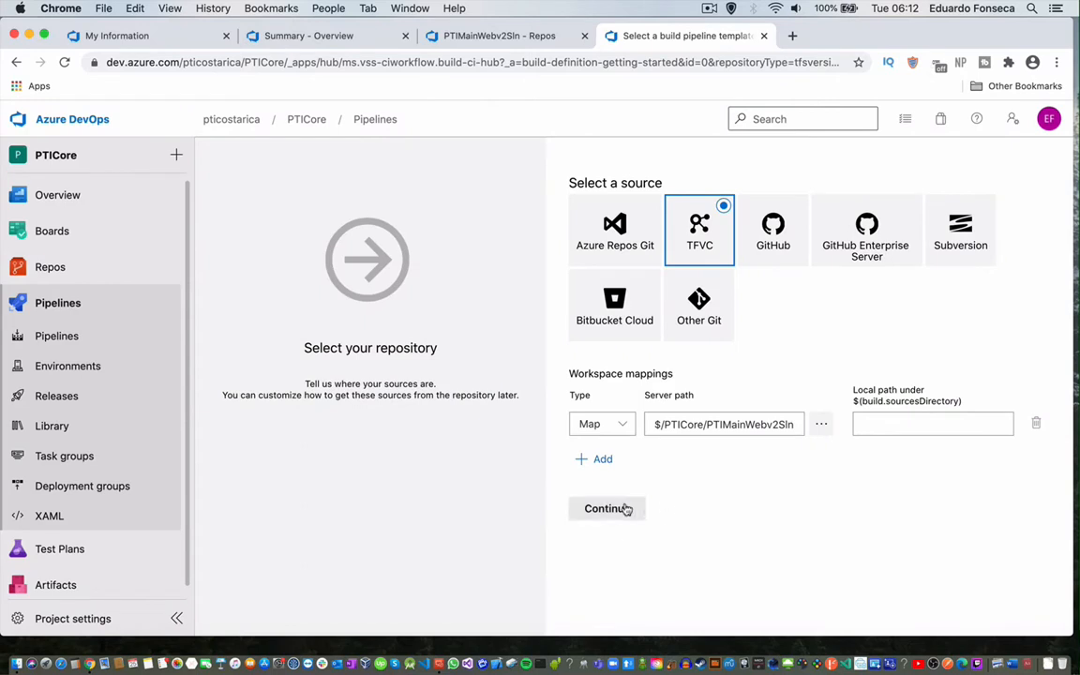
# Browse the build templates and start PTICore-CI from an Empty job instead.
pyautogui.click(626, 508)
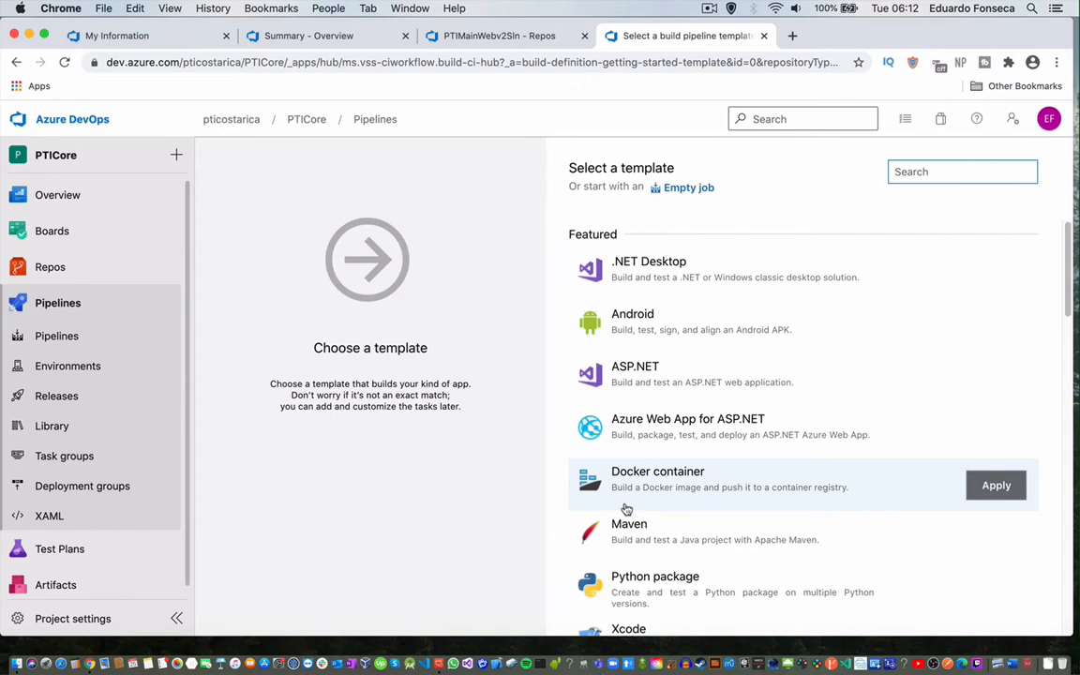
pyautogui.scroll(-4, 626, 508)
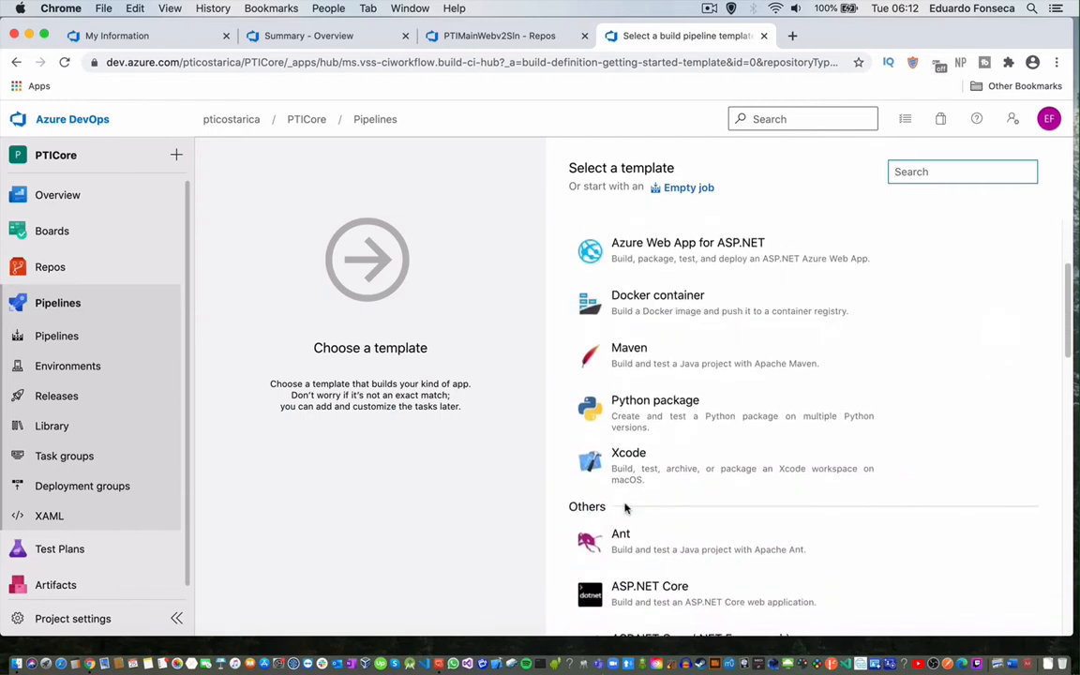
pyautogui.scroll(4, 626, 509)
pyautogui.scroll(-7, 626, 509)
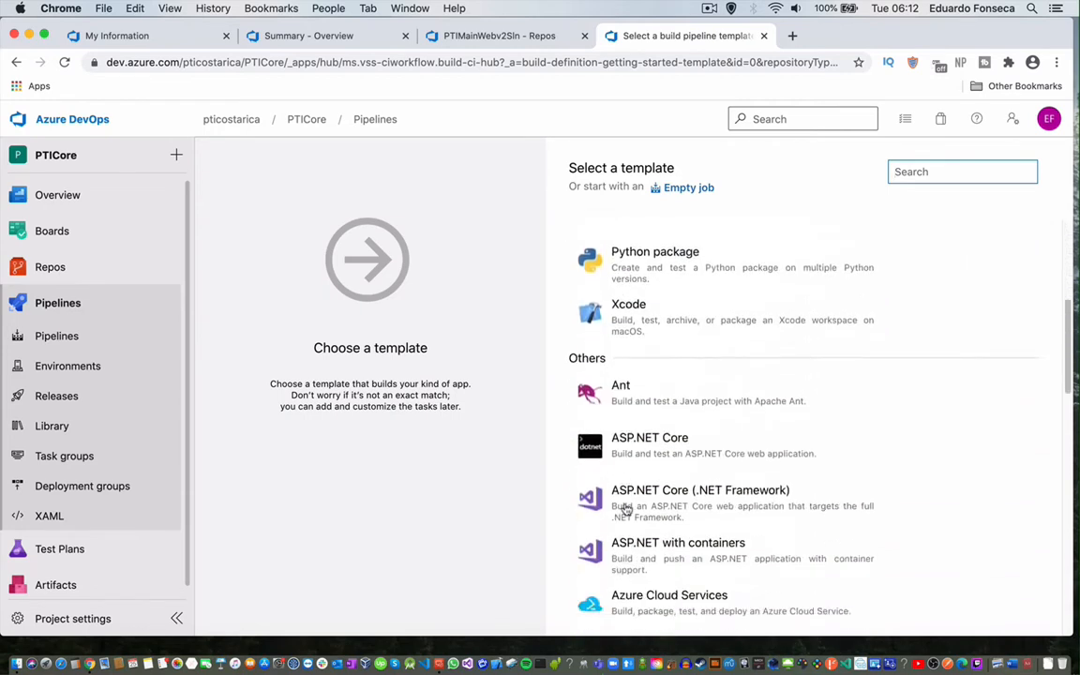
pyautogui.scroll(-7, 626, 509)
pyautogui.scroll(3, 626, 509)
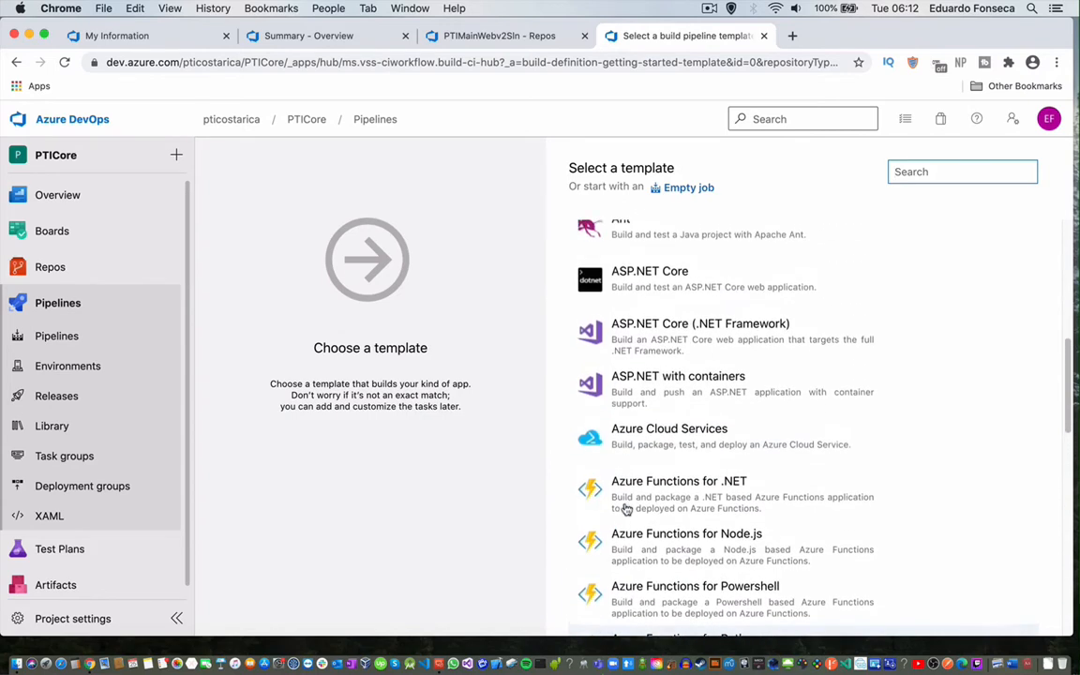
pyautogui.scroll(-20, 626, 509)
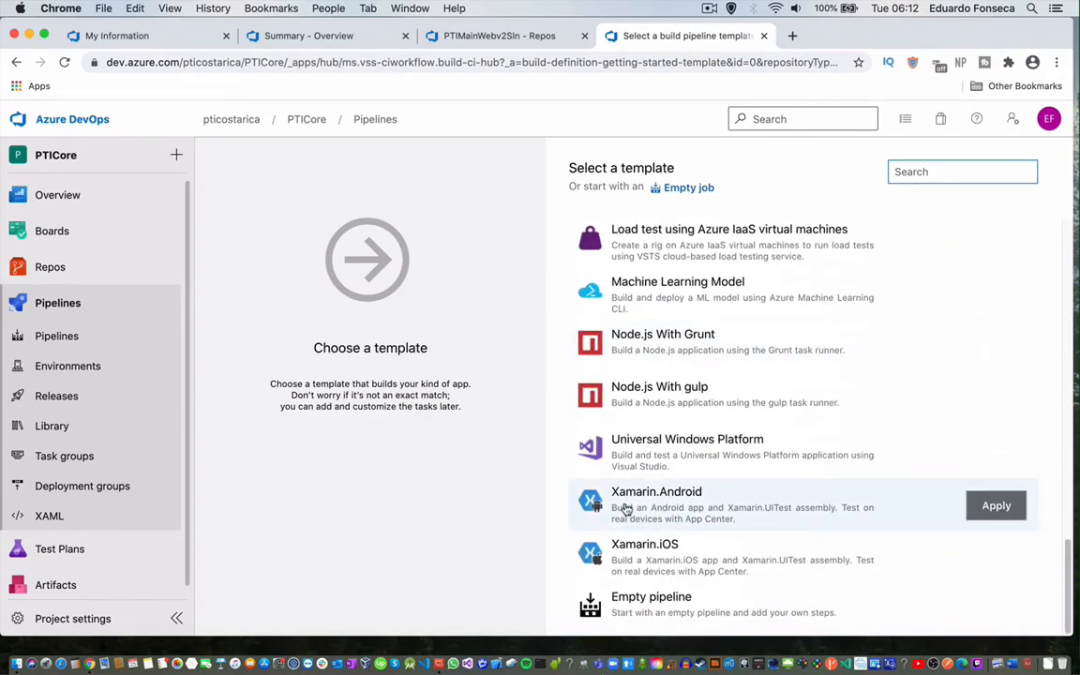
pyautogui.scroll(15, 626, 509)
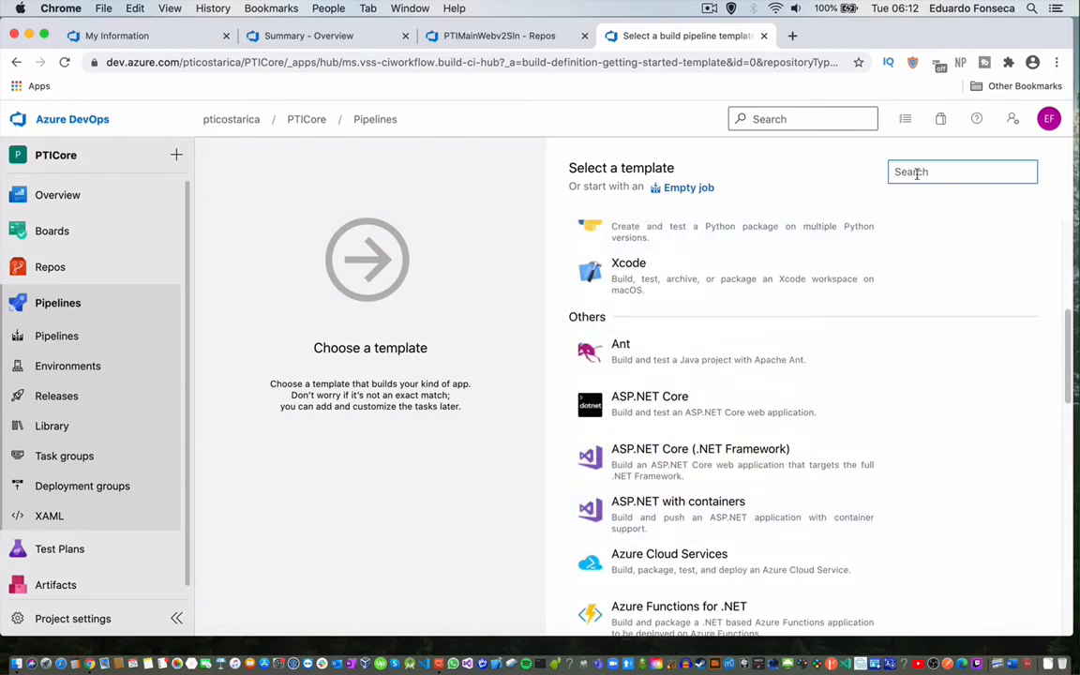
pyautogui.write('Visual')
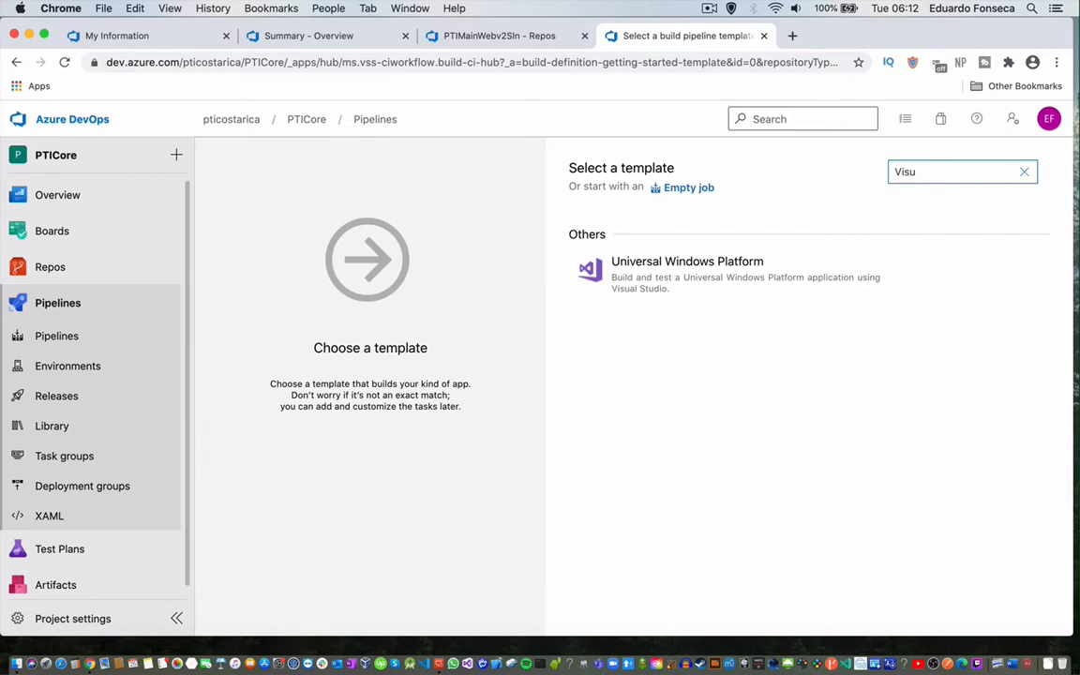
pyautogui.press('BackSpace')
pyautogui.press('BackSpace')
pyautogui.press('BackSpace')
pyautogui.press('BackSpace')
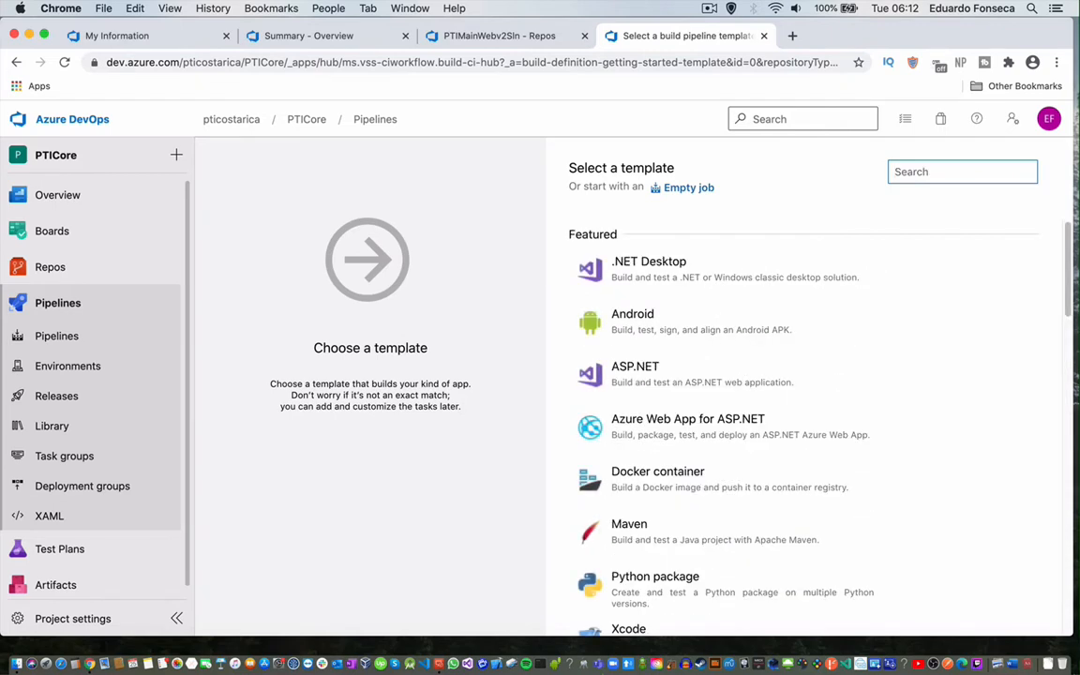
pyautogui.click(688, 189)
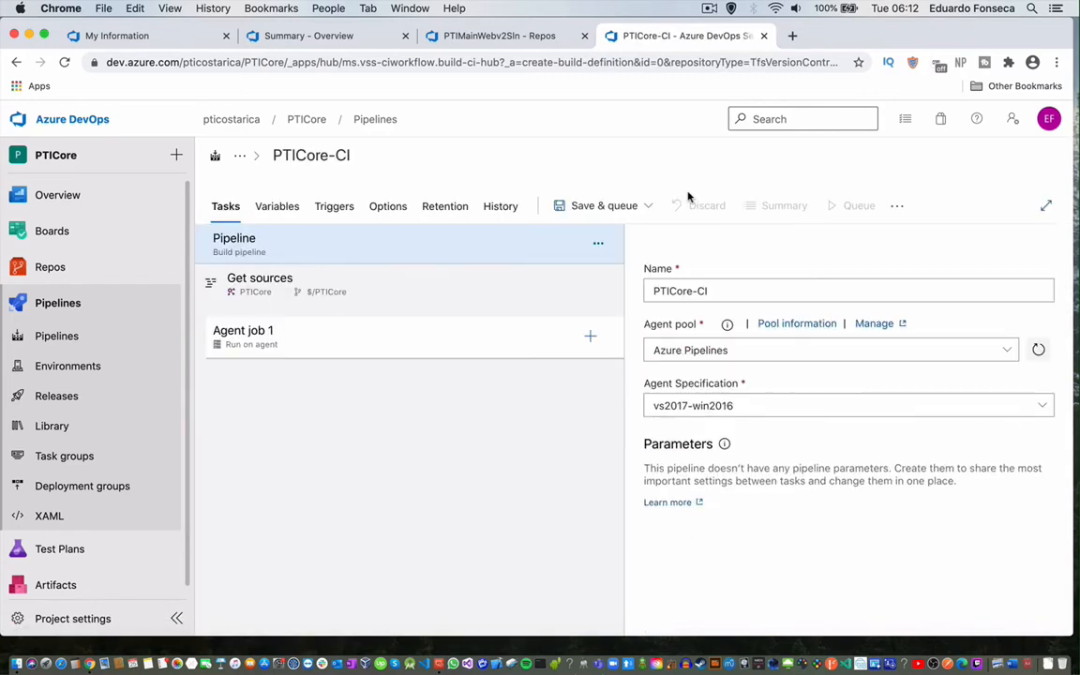
# Review Get sources and Agent job 1 settings, then search the task catalog for 'nuget'.
pyautogui.click(261, 286)
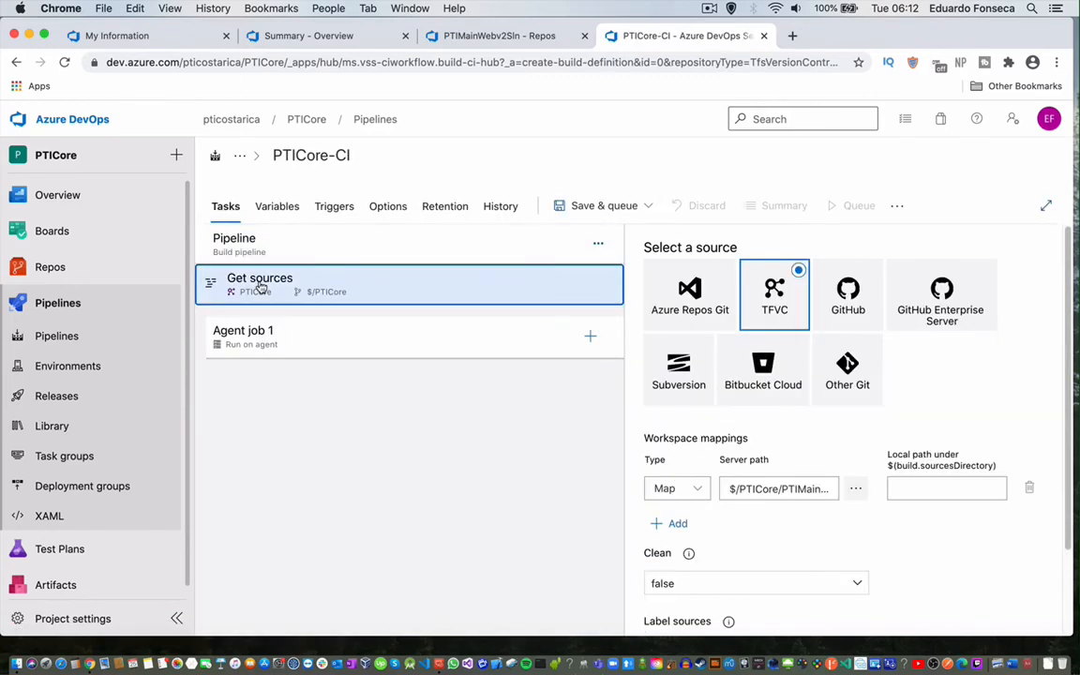
pyautogui.scroll(-3, 959, 554)
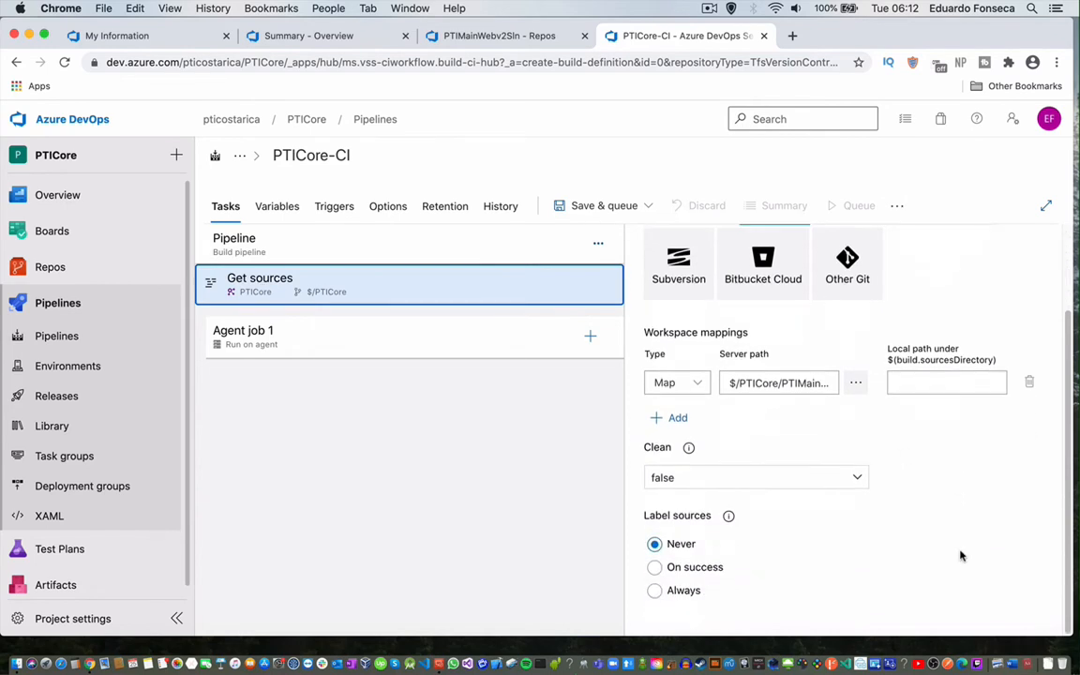
pyautogui.click(304, 334)
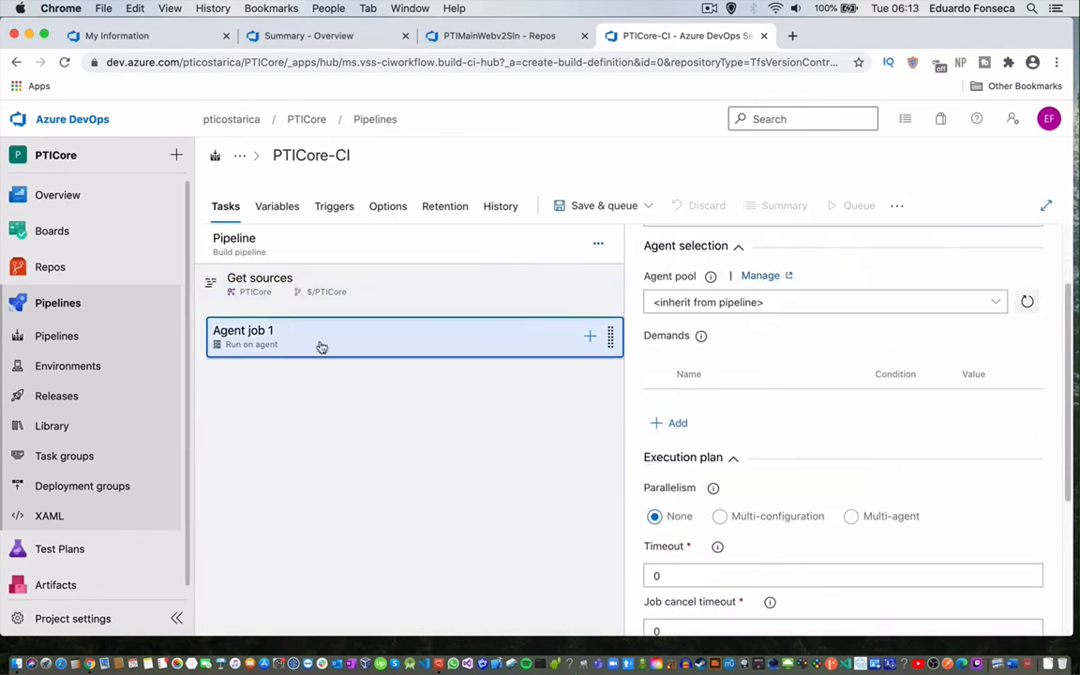
pyautogui.scroll(-5, 933, 388)
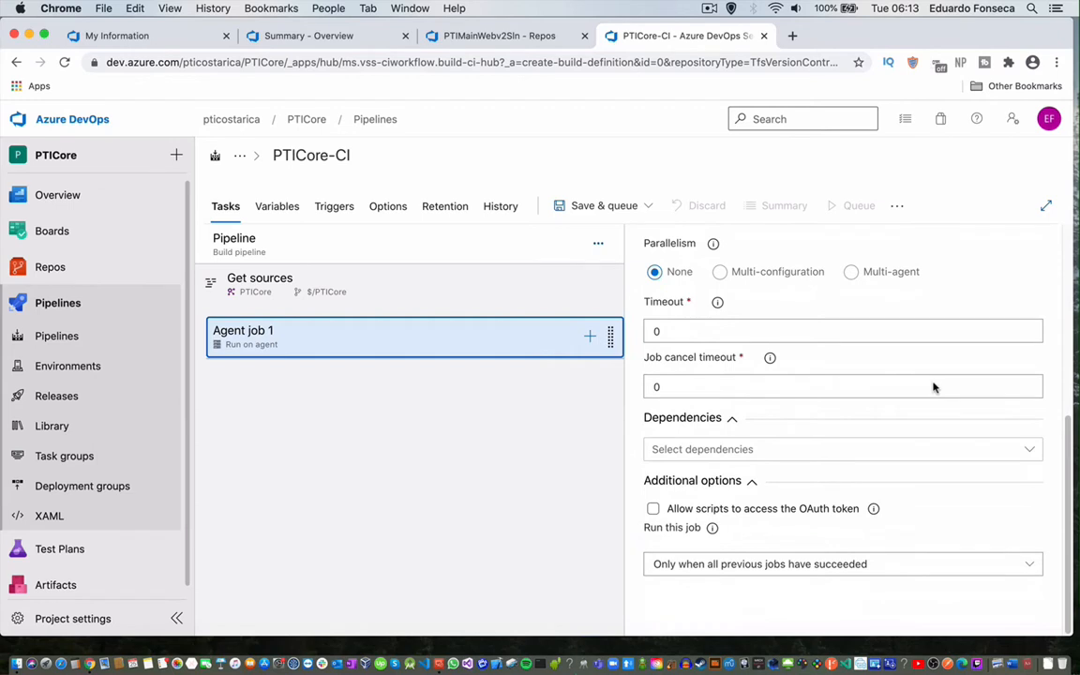
pyautogui.scroll(5, 932, 387)
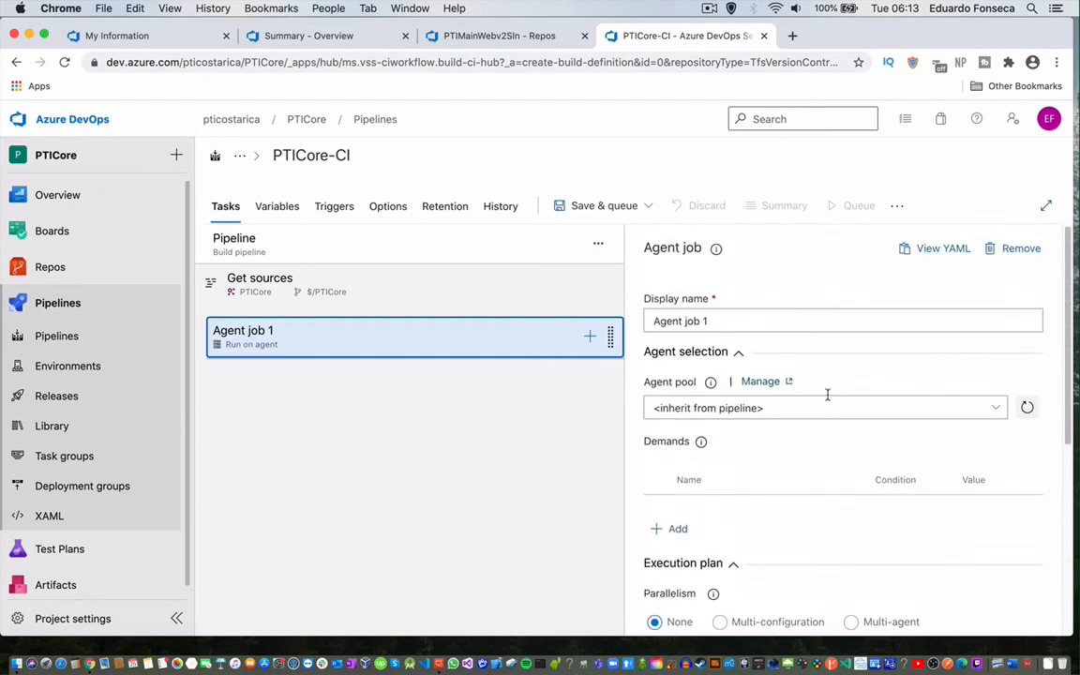
pyautogui.click(590, 336)
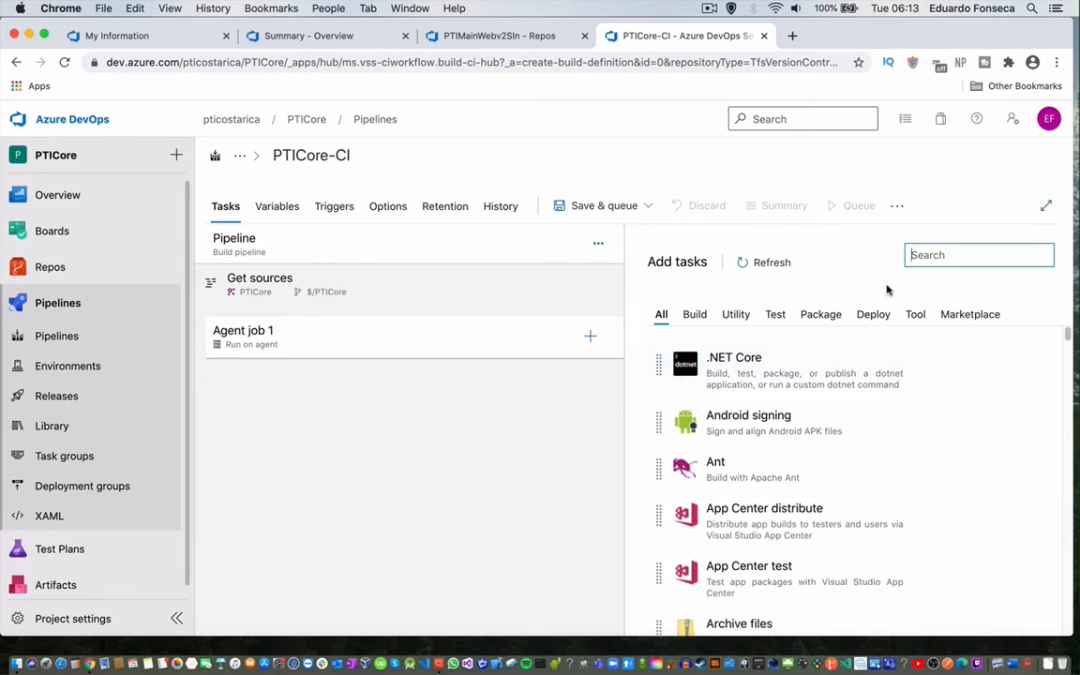
pyautogui.write('nuget')
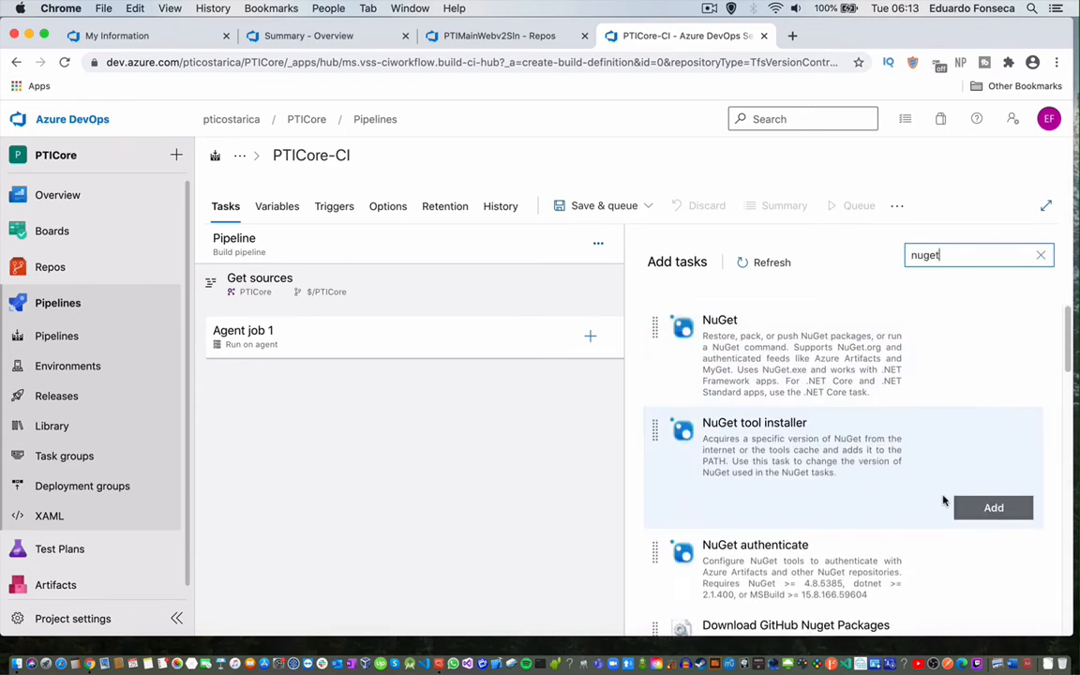
# Add the Use NuGet tool installer task, review its Advanced and Control Options, then search 'nuget' again.
pyautogui.click(975, 509)
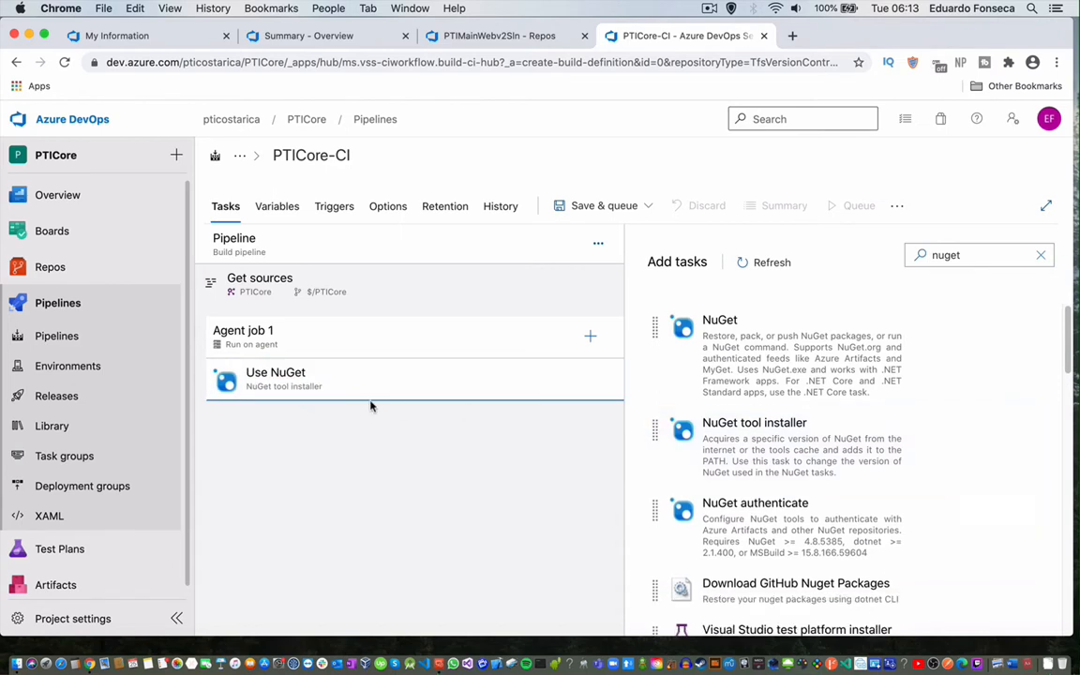
pyautogui.click(330, 383)
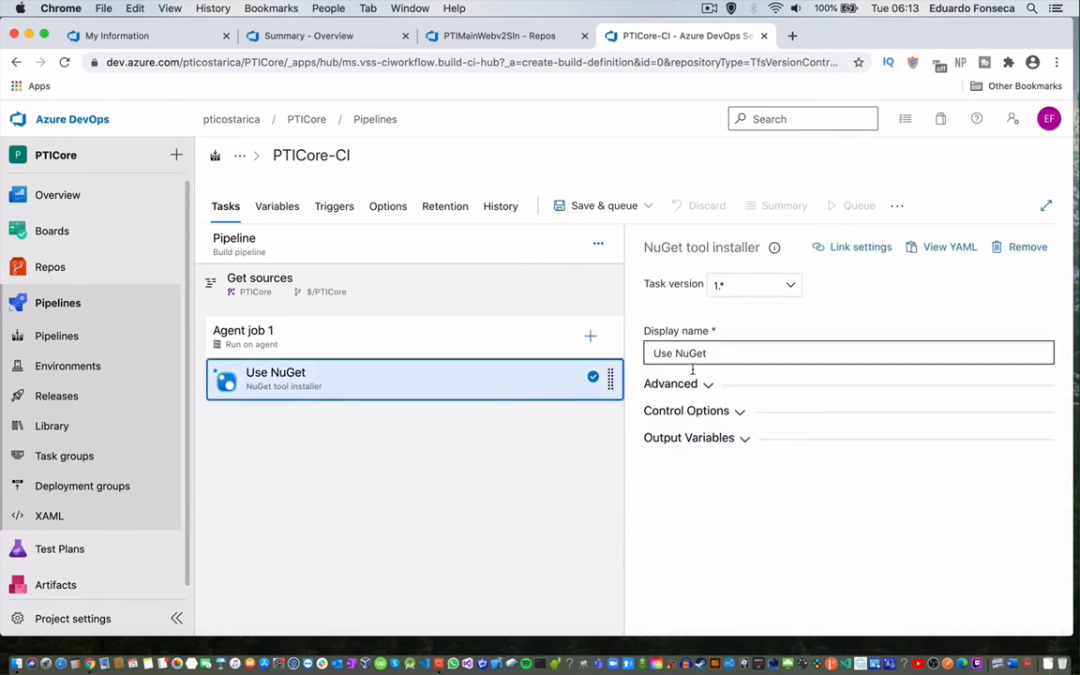
pyautogui.click(668, 384)
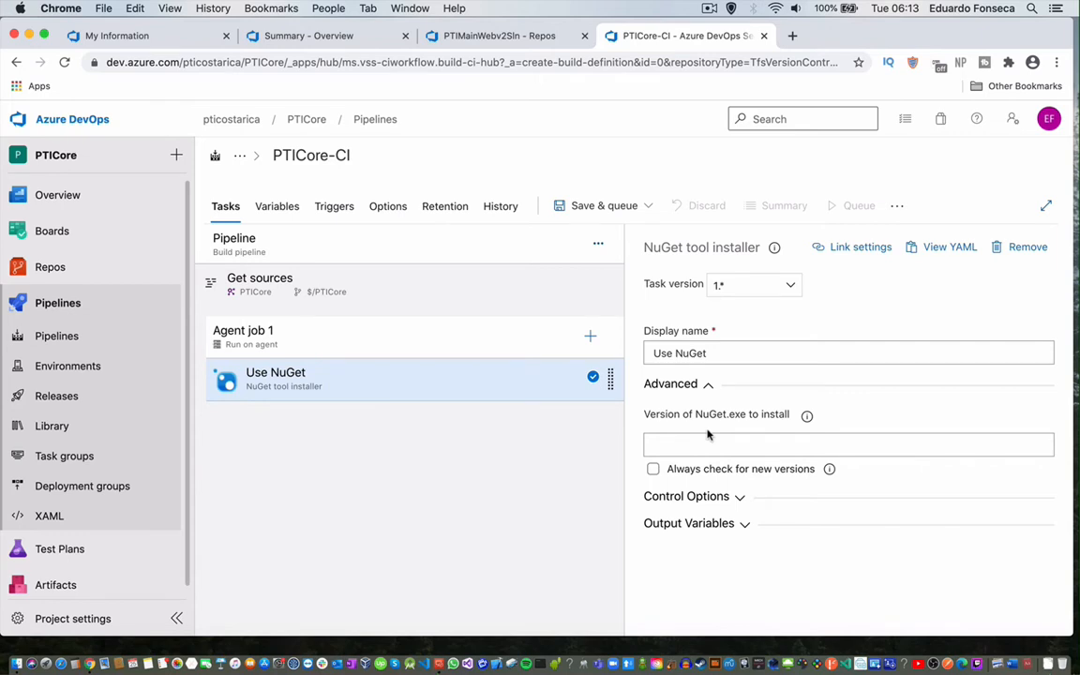
pyautogui.click(667, 497)
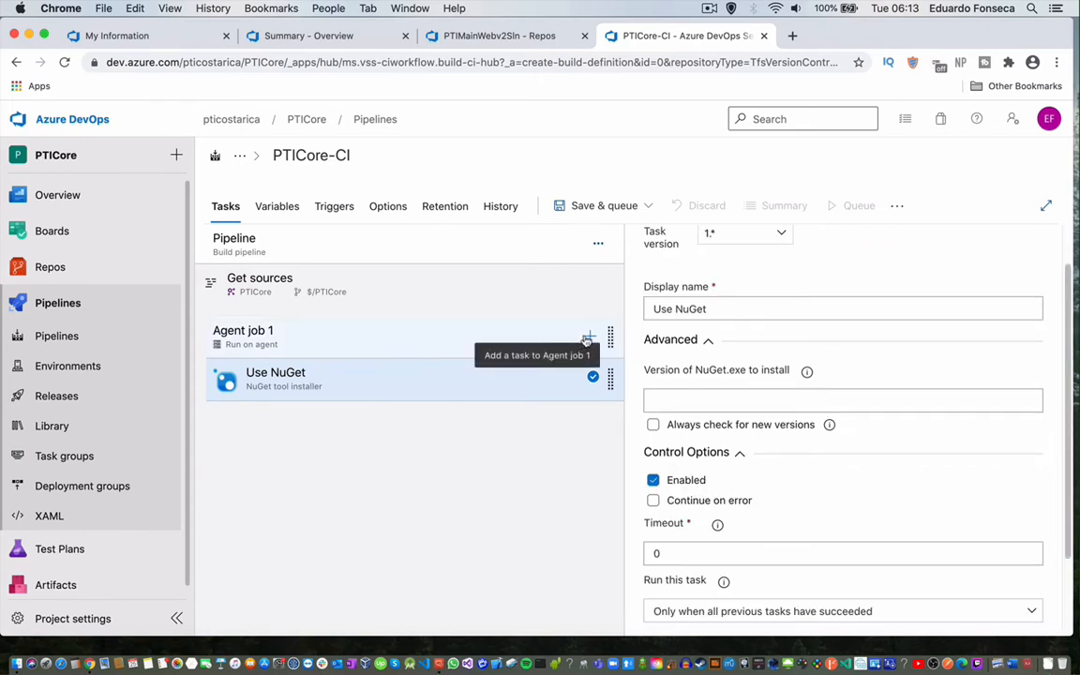
pyautogui.click(589, 337)
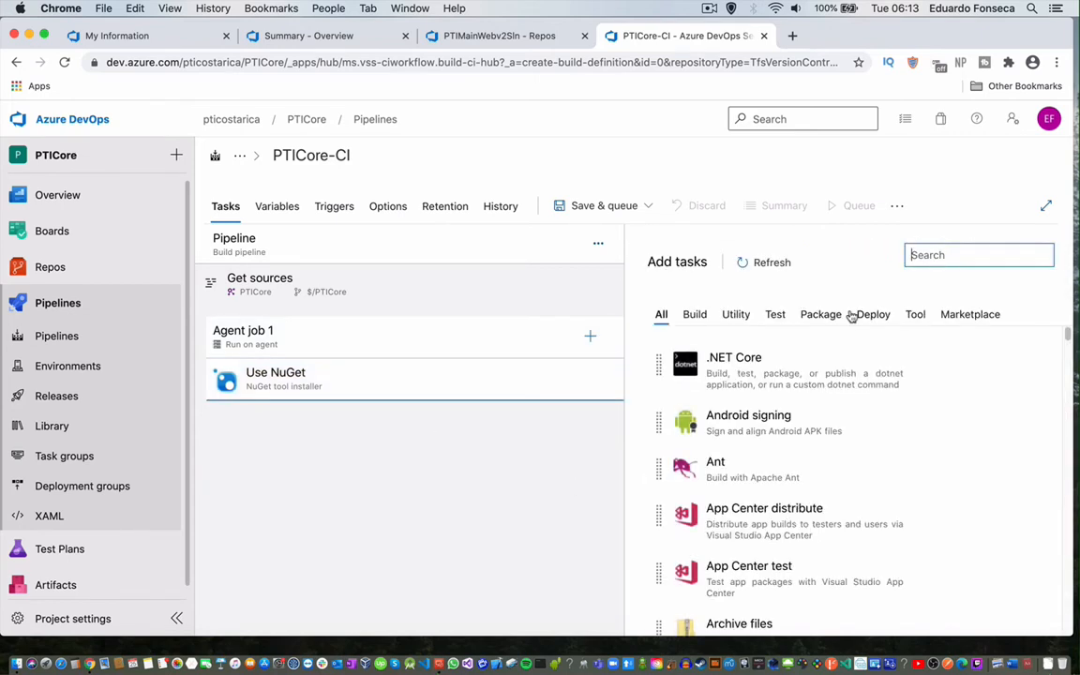
pyautogui.write('nuget')
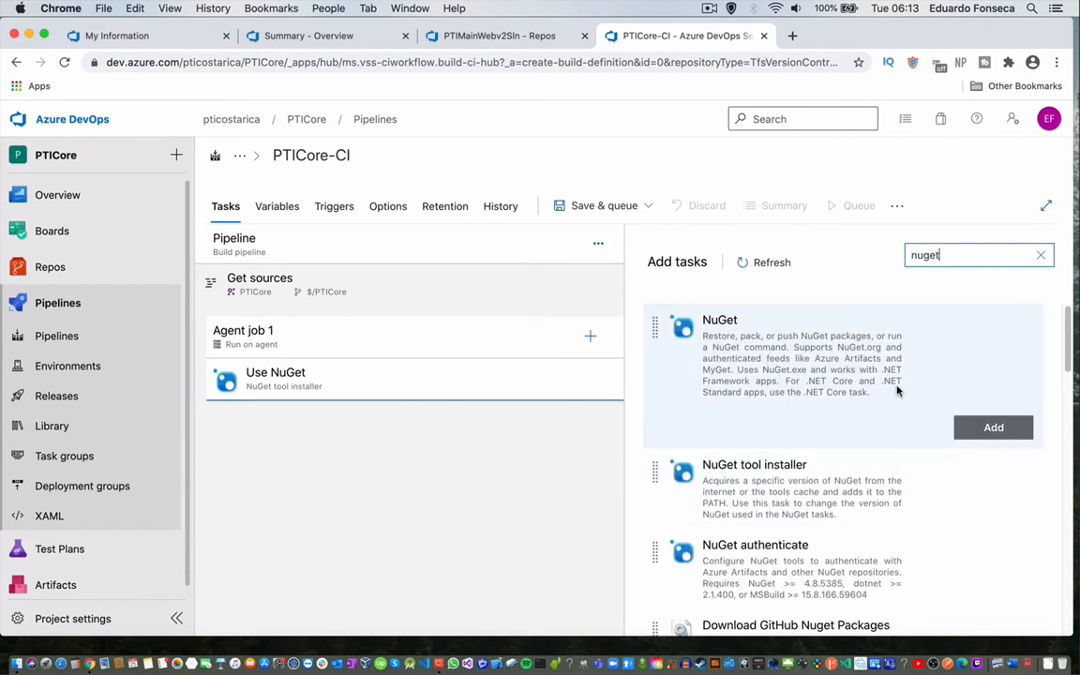
# Add a NuGet restore task targeting $/PTICore/PTIMainWebv2Sln/PTIMainWebv2Sln.sln.
pyautogui.click(981, 432)
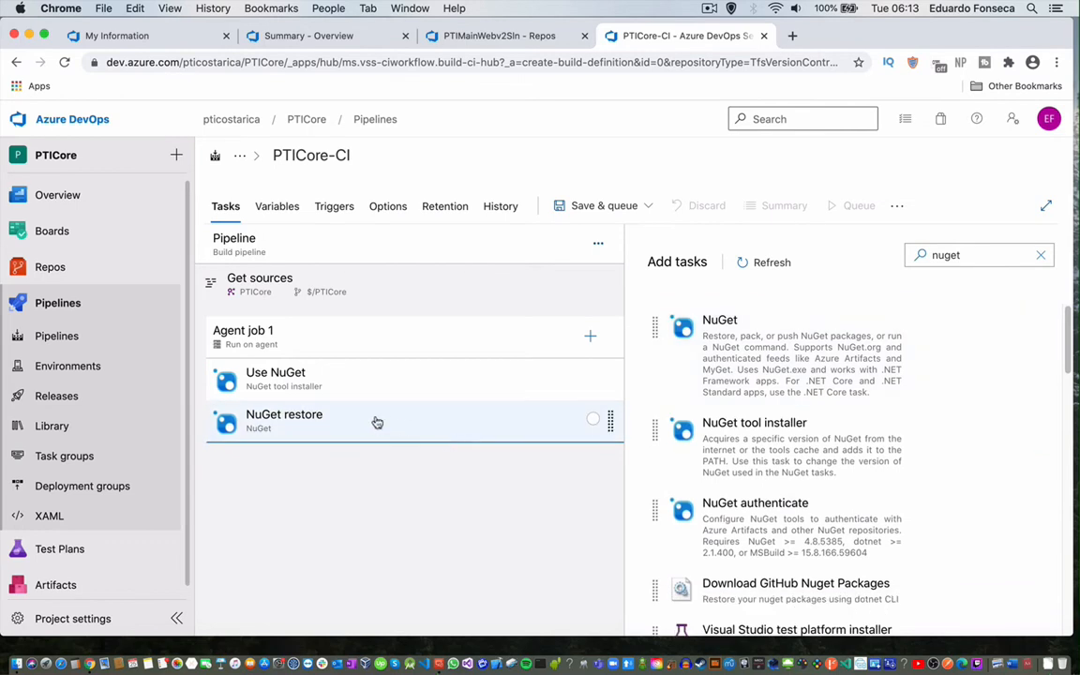
pyautogui.click(374, 422)
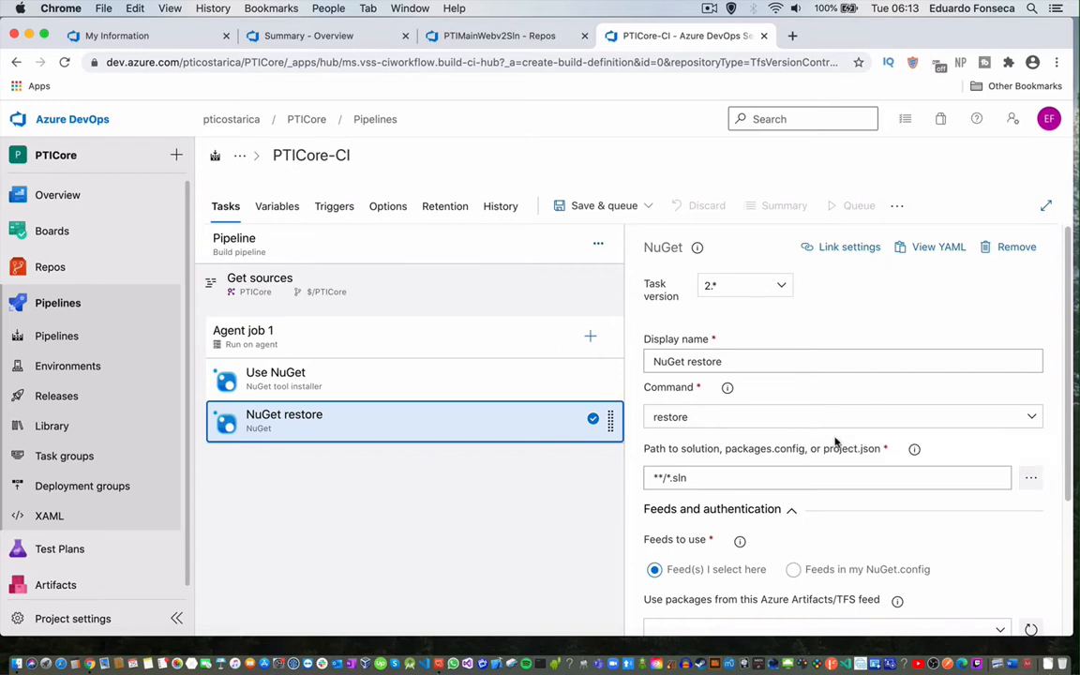
pyautogui.click(1031, 478)
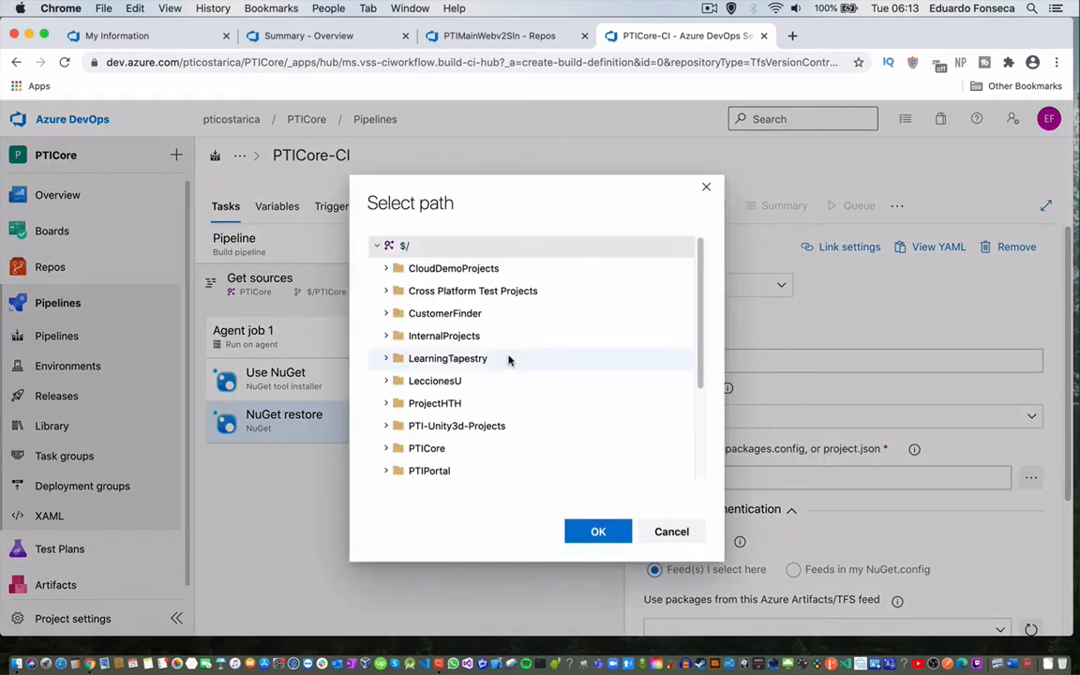
pyautogui.scroll(-5, 460, 410)
pyautogui.doubleClick(412, 309)
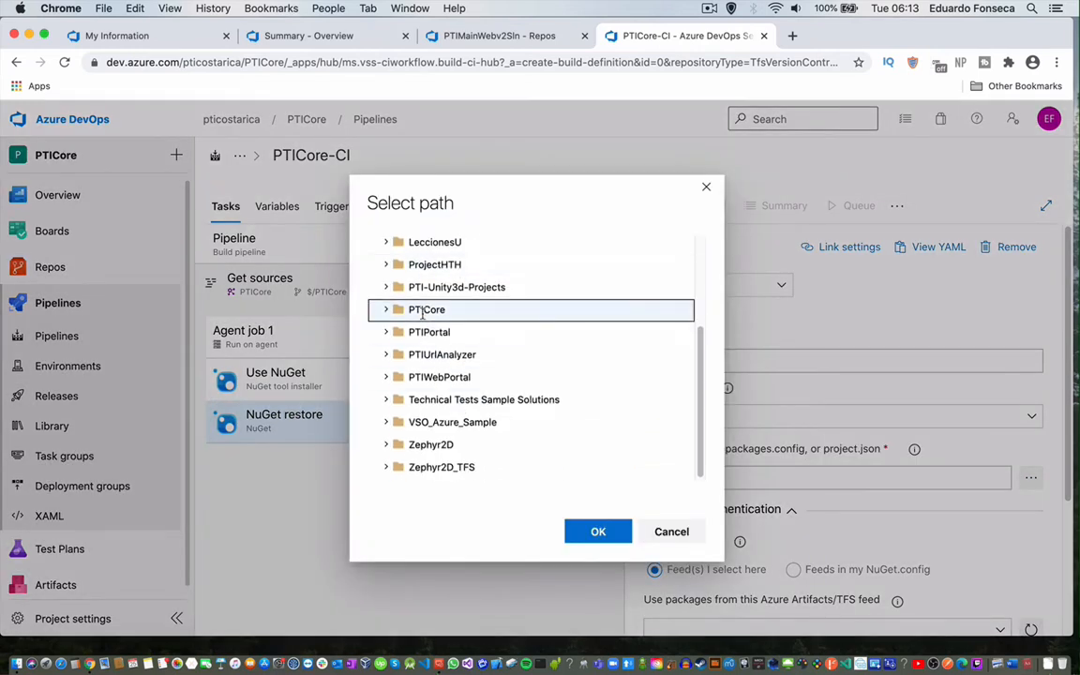
pyautogui.scroll(-3, 492, 403)
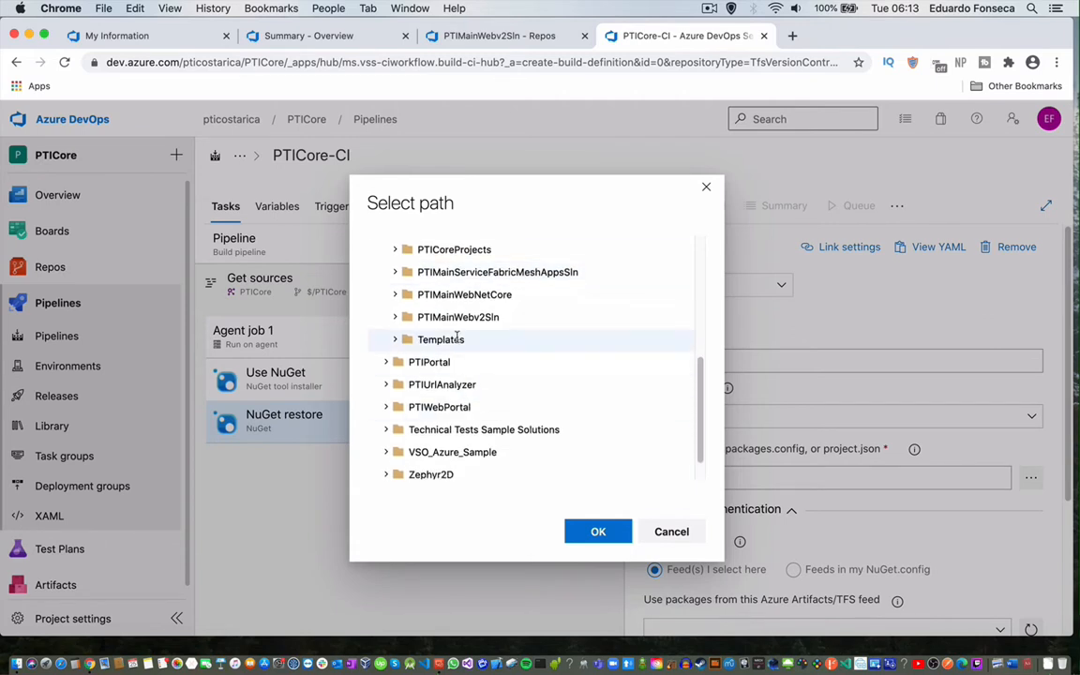
pyautogui.doubleClick(458, 317)
pyautogui.scroll(-15, 459, 380)
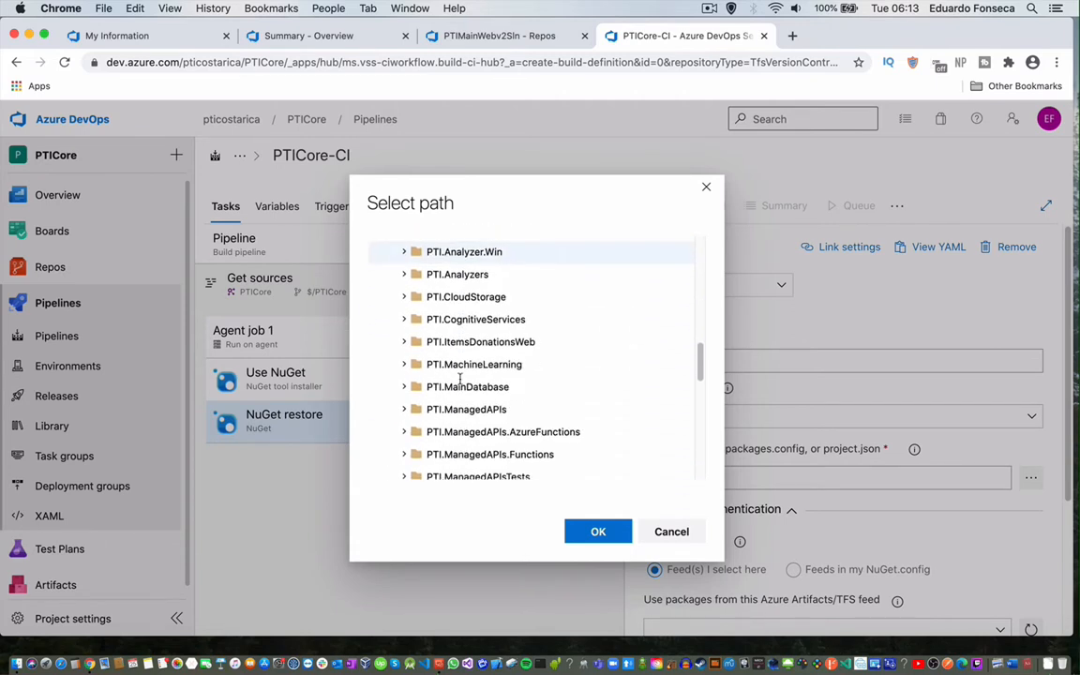
pyautogui.scroll(-5, 460, 382)
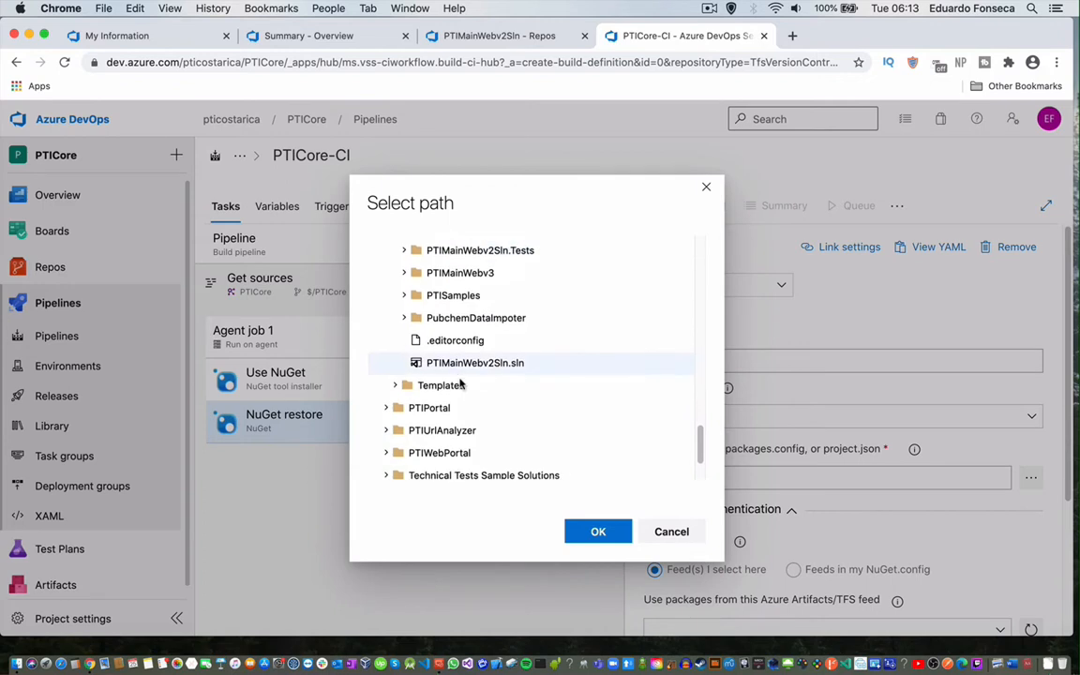
pyautogui.click(484, 363)
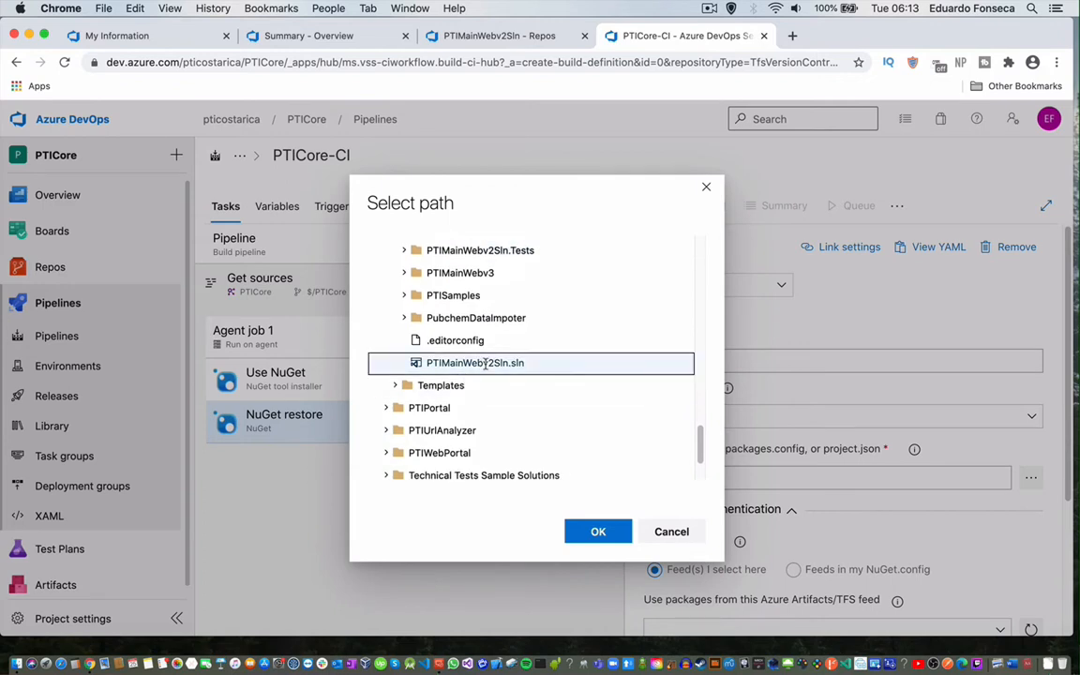
pyautogui.click(579, 532)
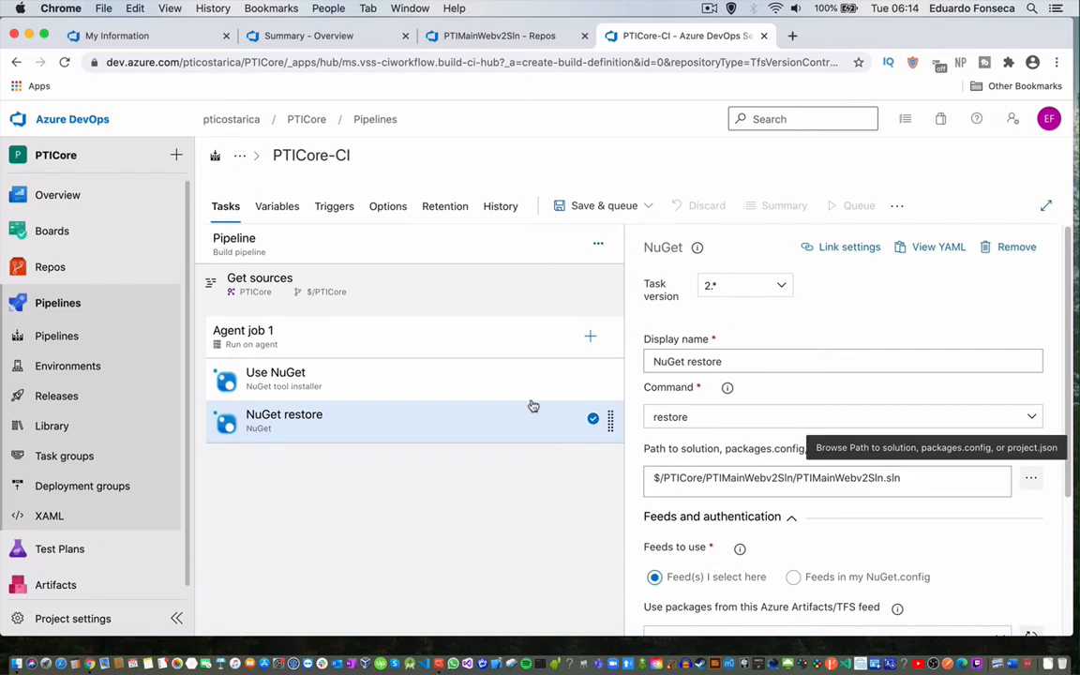
# Search the task catalog for 'V' and add the Visual Studio build task to Agent job 1.
pyautogui.click(589, 337)
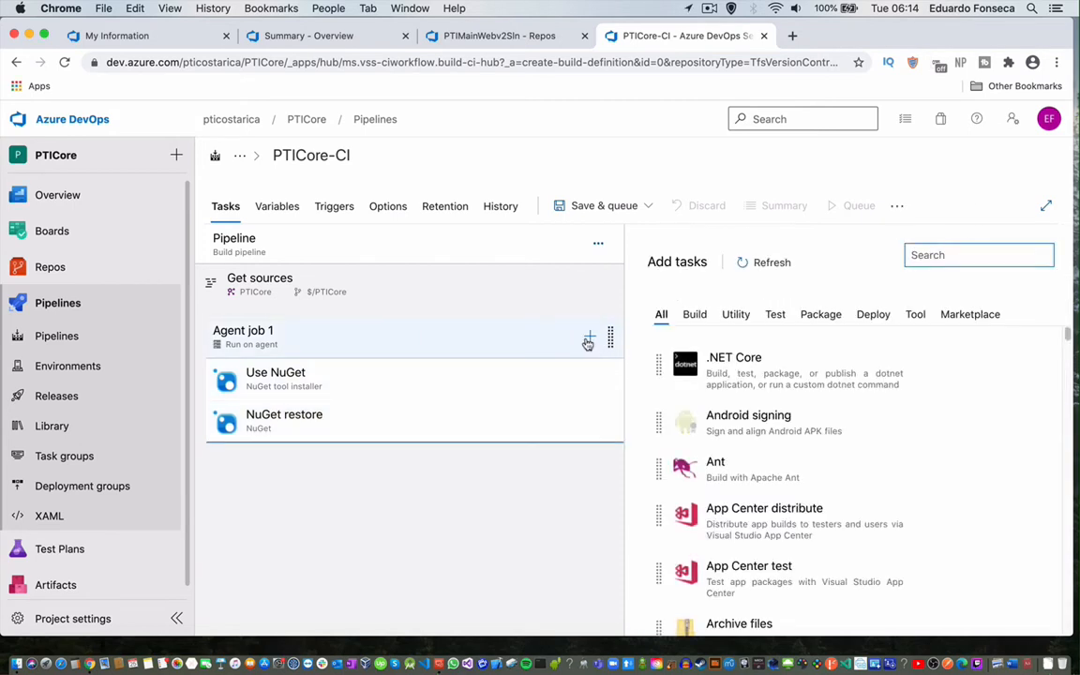
pyautogui.write('Visual')
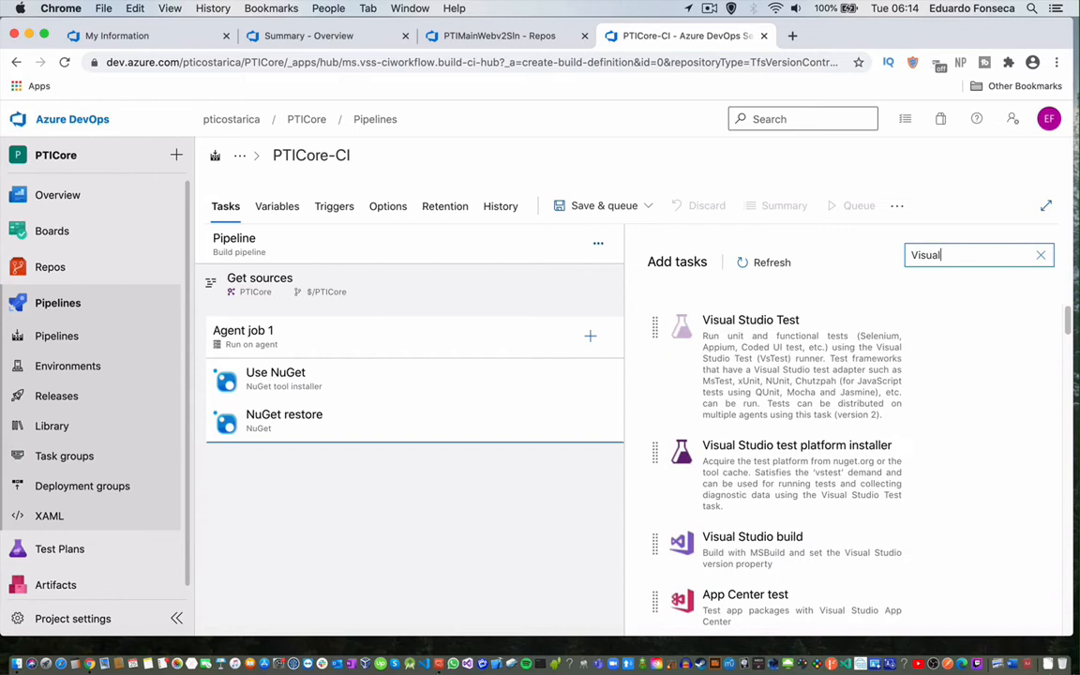
pyautogui.click(1000, 340)
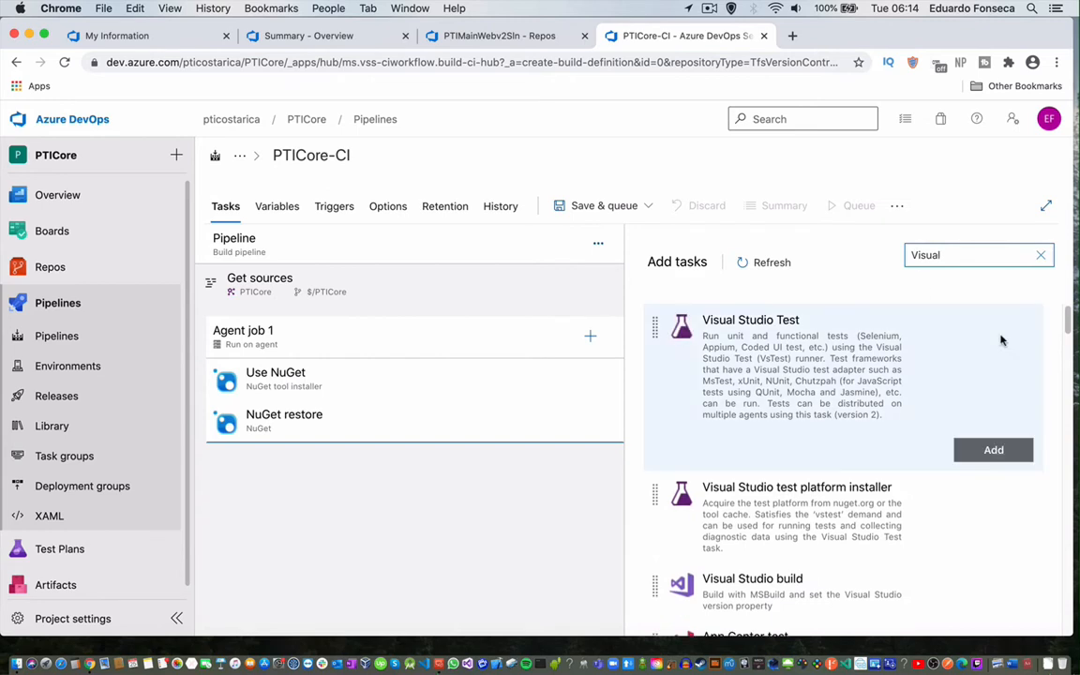
pyautogui.scroll(-2, 855, 426)
pyautogui.scroll(-2, 856, 426)
pyautogui.click(827, 428)
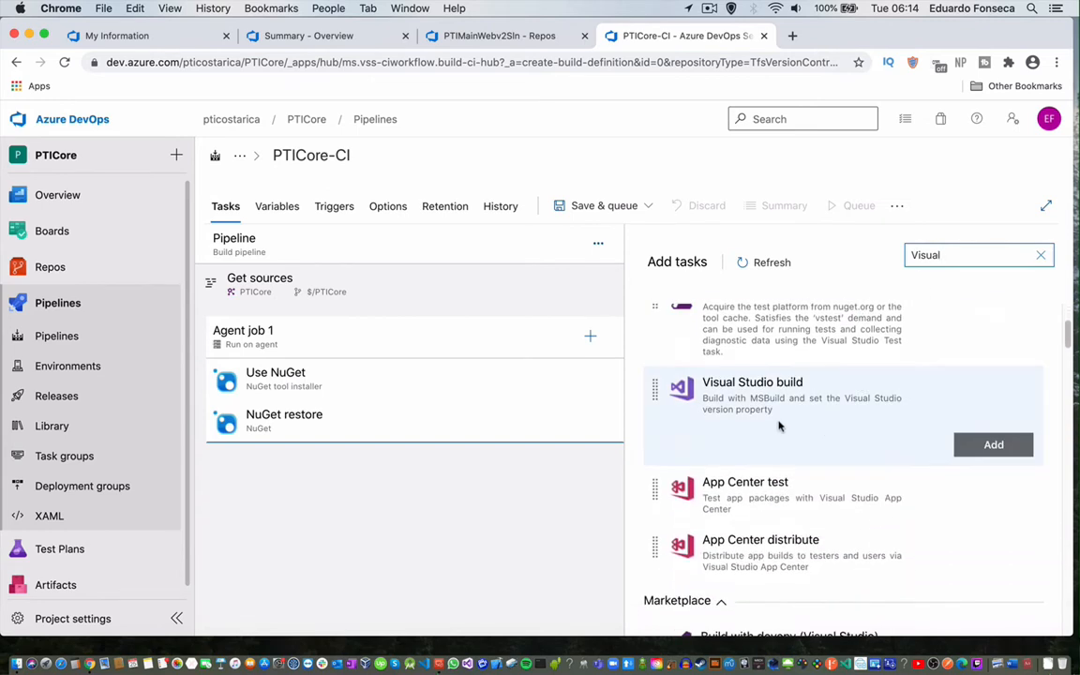
pyautogui.click(989, 446)
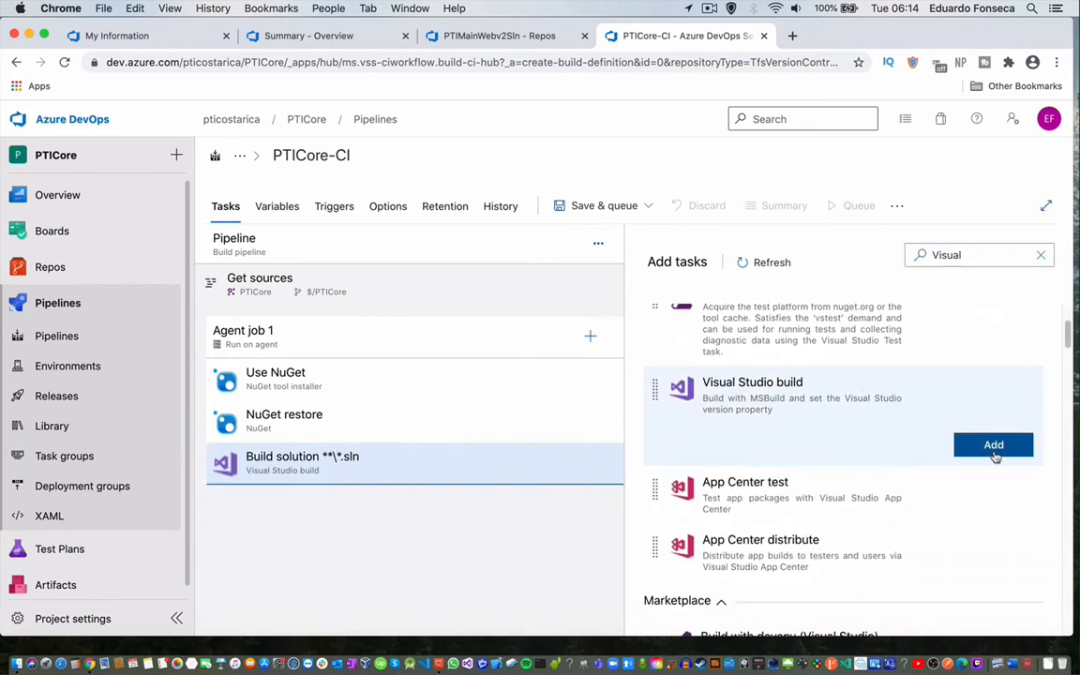
# Set the build task's Solution to $/PTICore/PTIMainWebv2Sln/PTIMainWebv2Sln.sln.
pyautogui.click(380, 466)
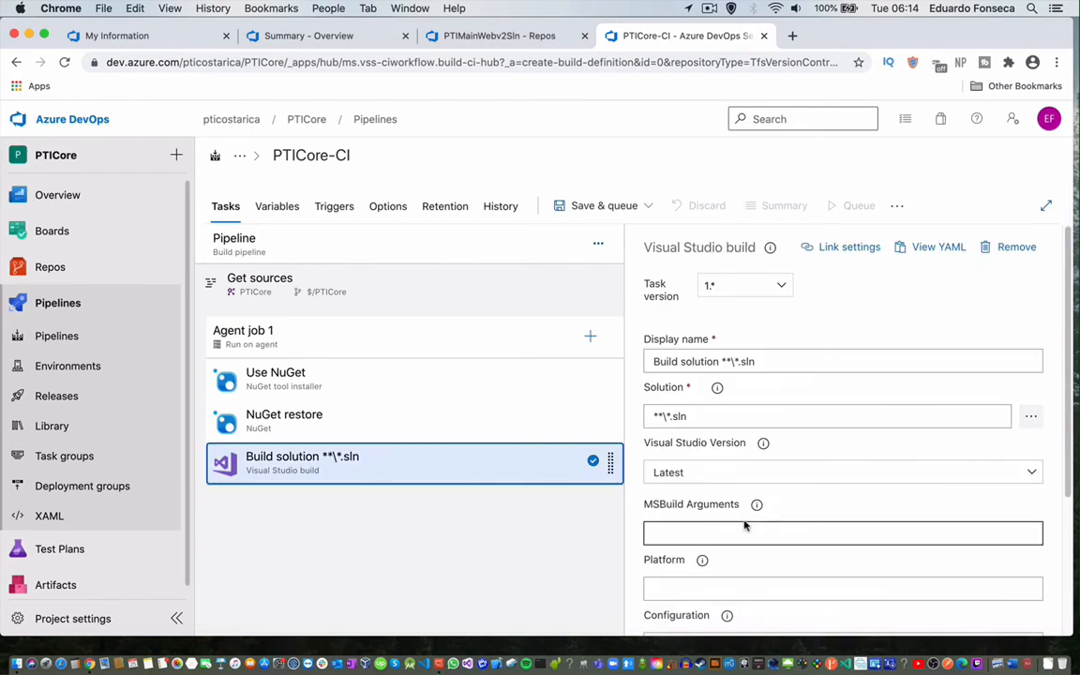
pyautogui.click(1031, 418)
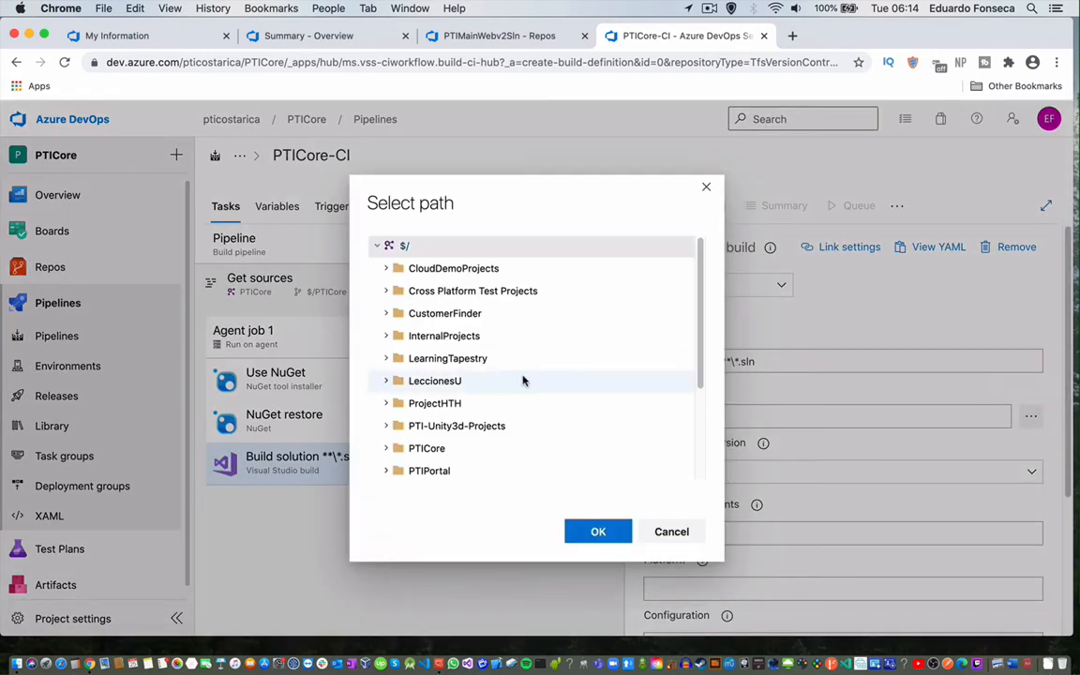
pyautogui.scroll(-3, 523, 379)
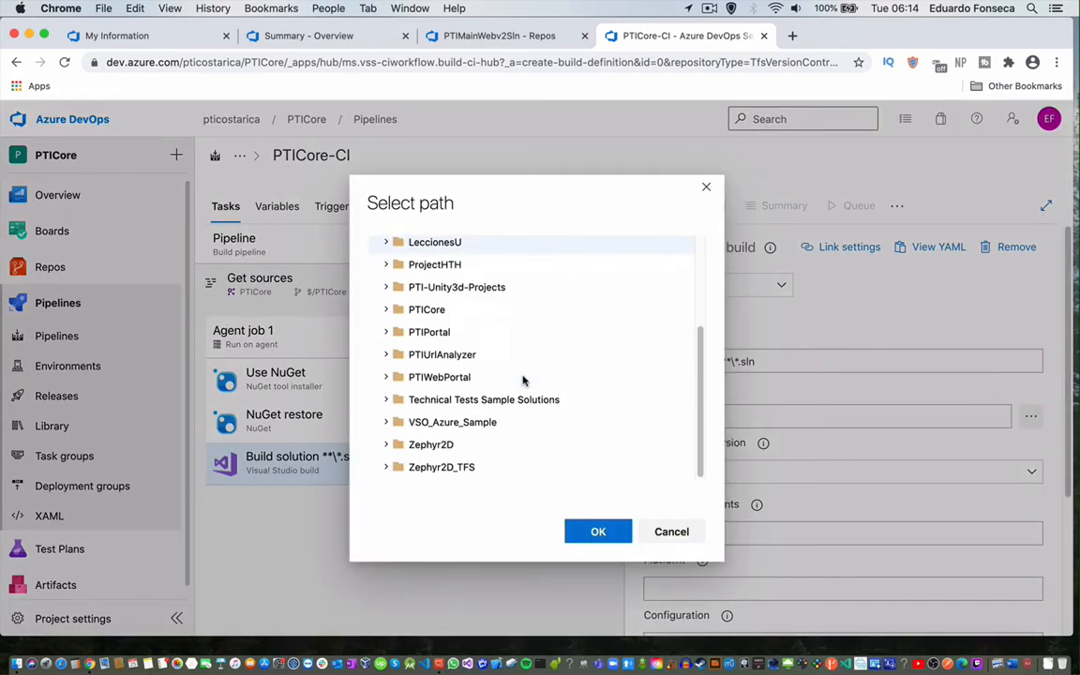
pyautogui.click(418, 311)
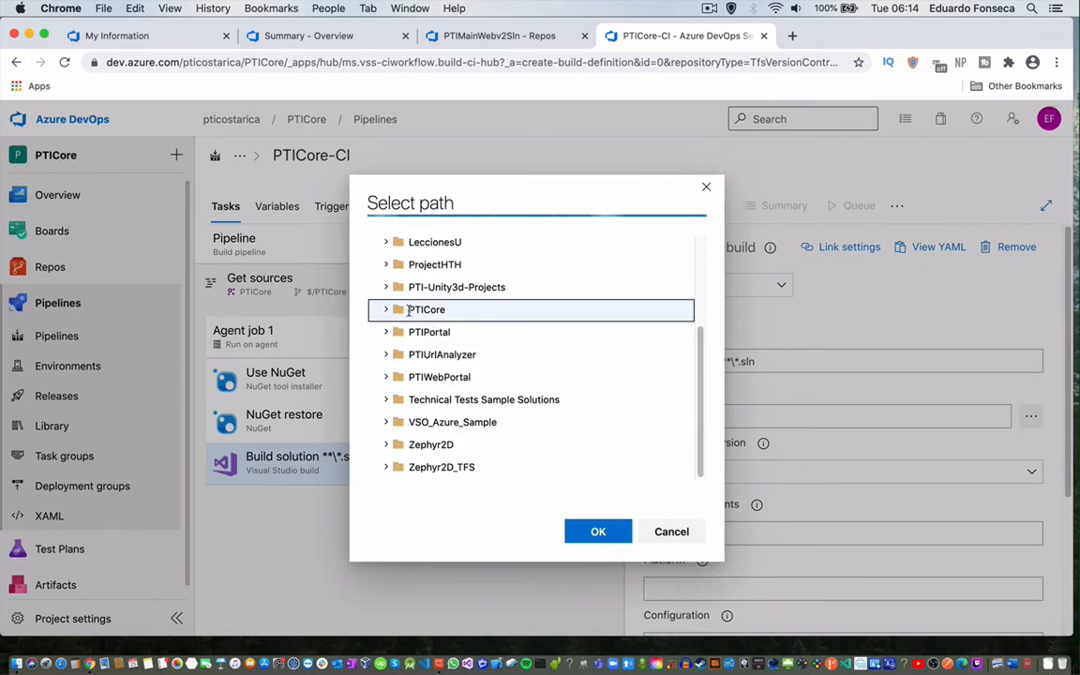
pyautogui.click(386, 310)
pyautogui.scroll(-4, 440, 375)
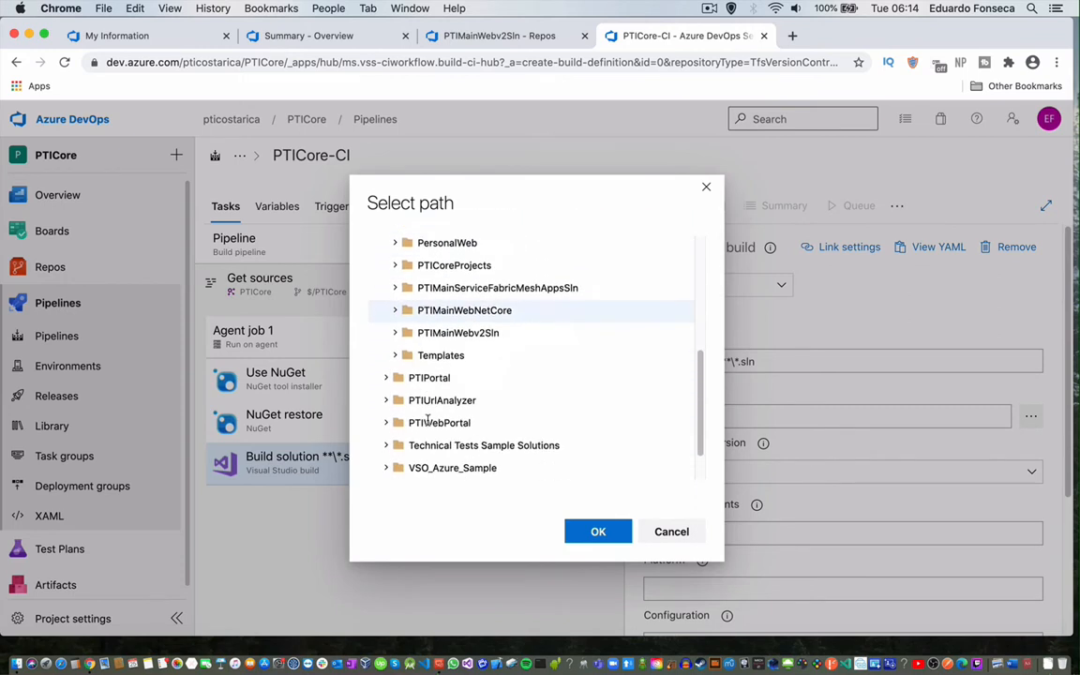
pyautogui.click(443, 289)
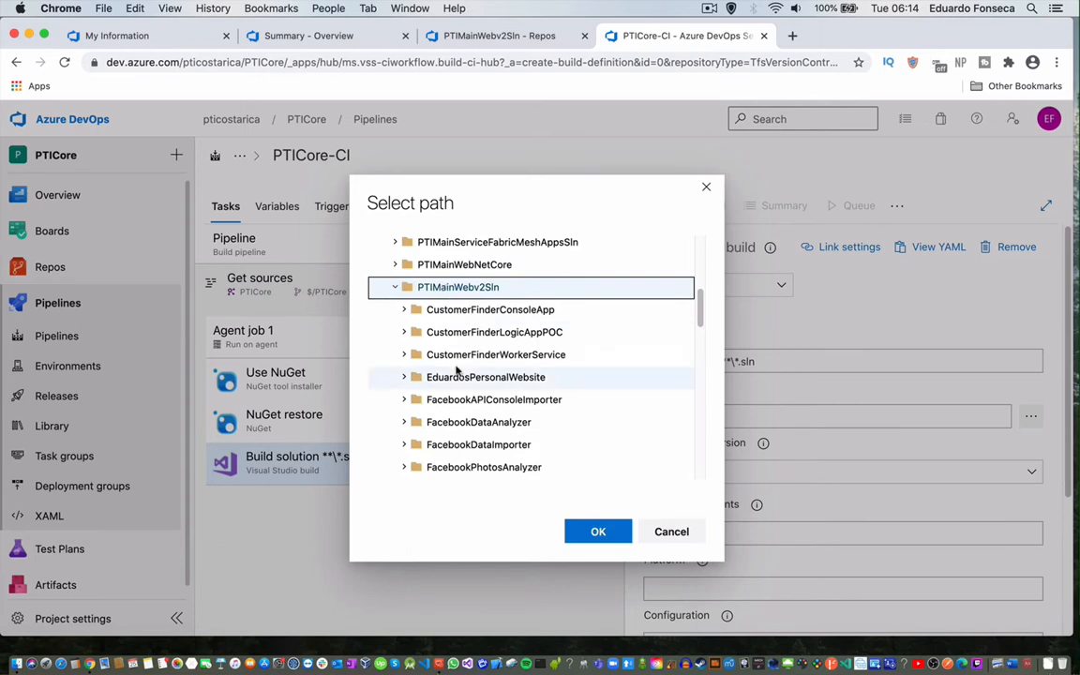
pyautogui.scroll(-5, 457, 371)
pyautogui.scroll(-6, 457, 371)
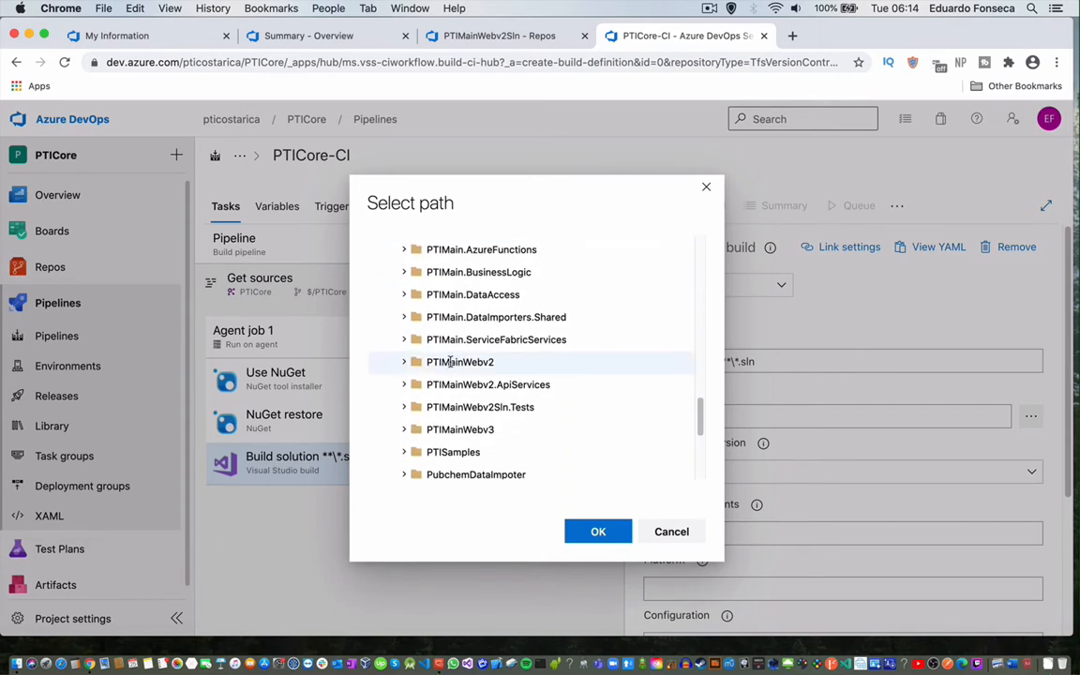
pyautogui.scroll(-5, 450, 362)
pyautogui.click(434, 288)
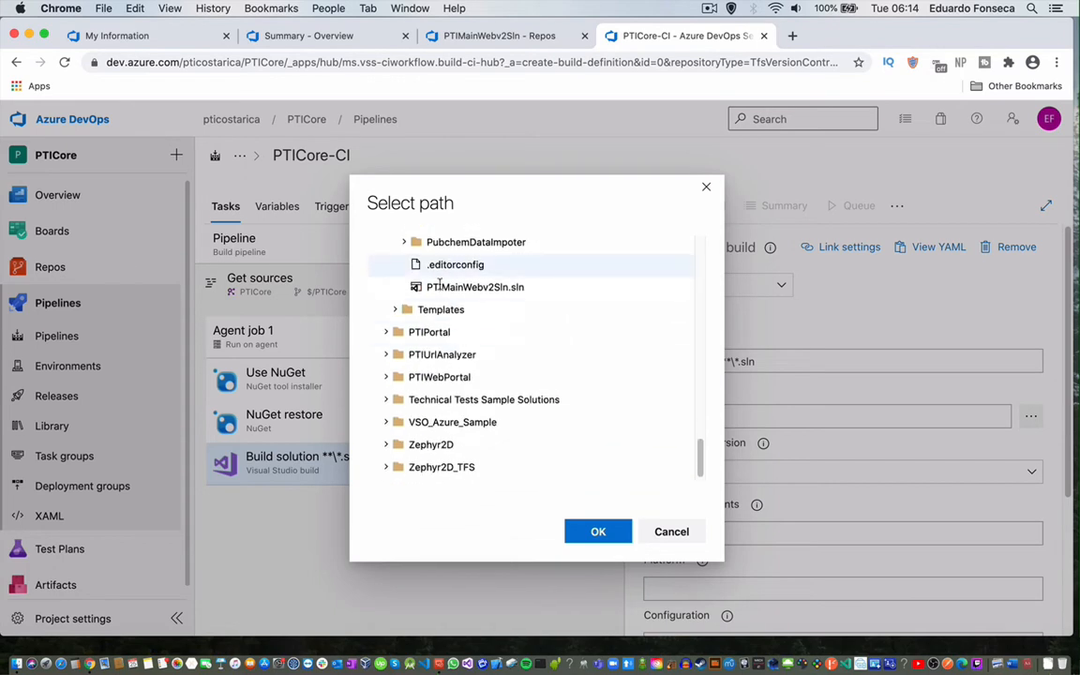
pyautogui.click(593, 531)
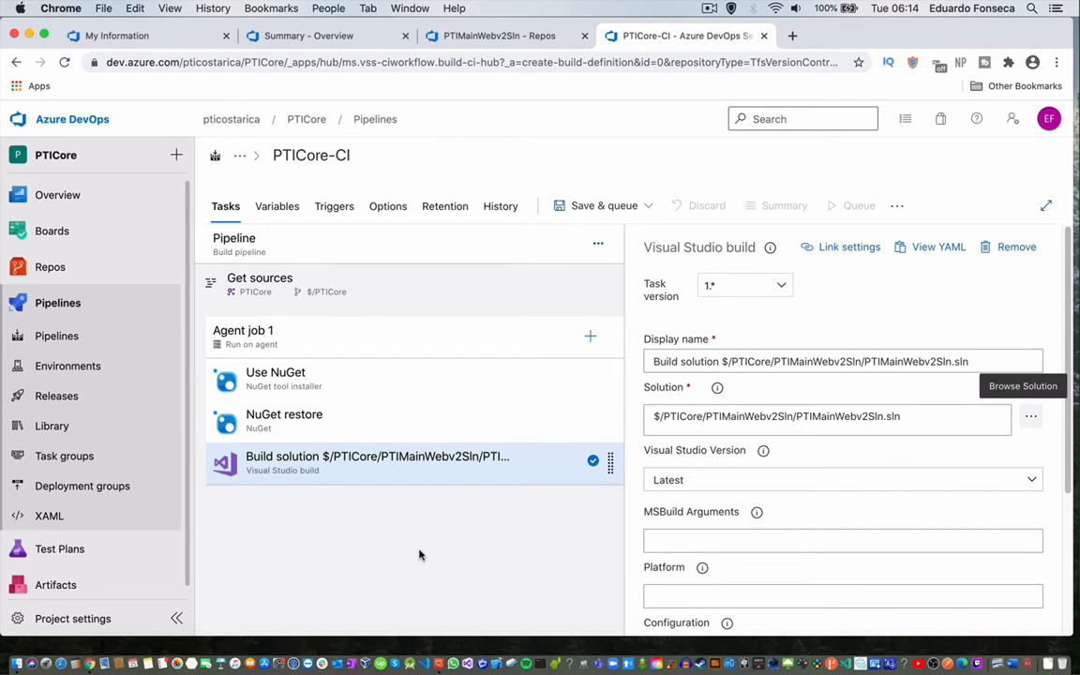
# Add a .NET Core task at the end of Agent job 1 with Command set to test.
pyautogui.click(590, 337)
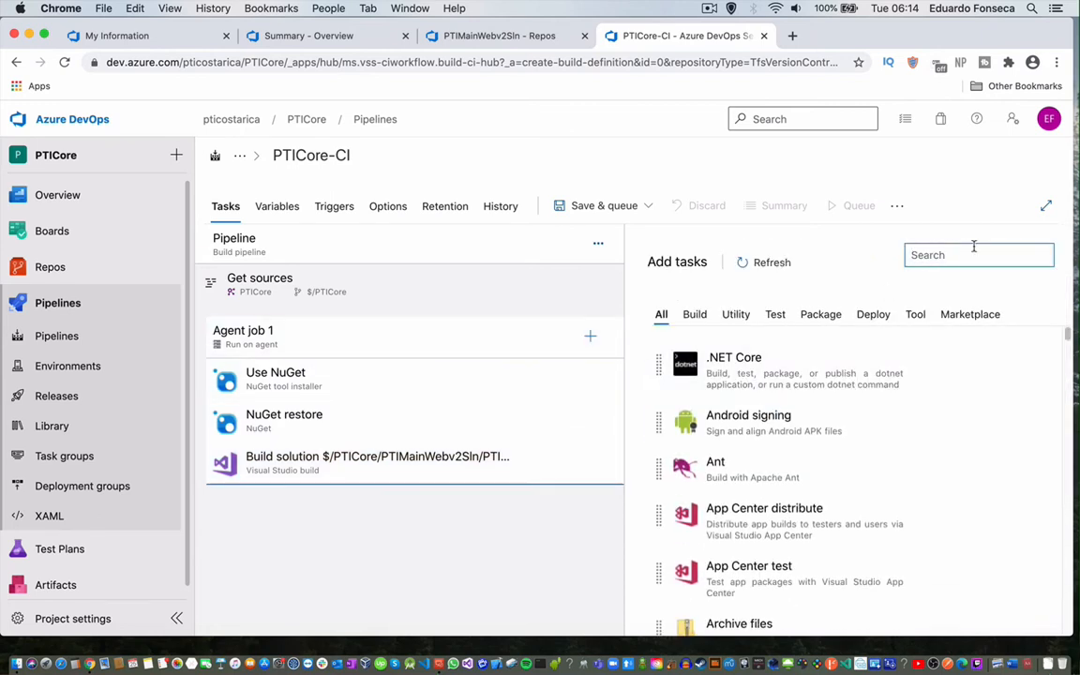
pyautogui.click(715, 363)
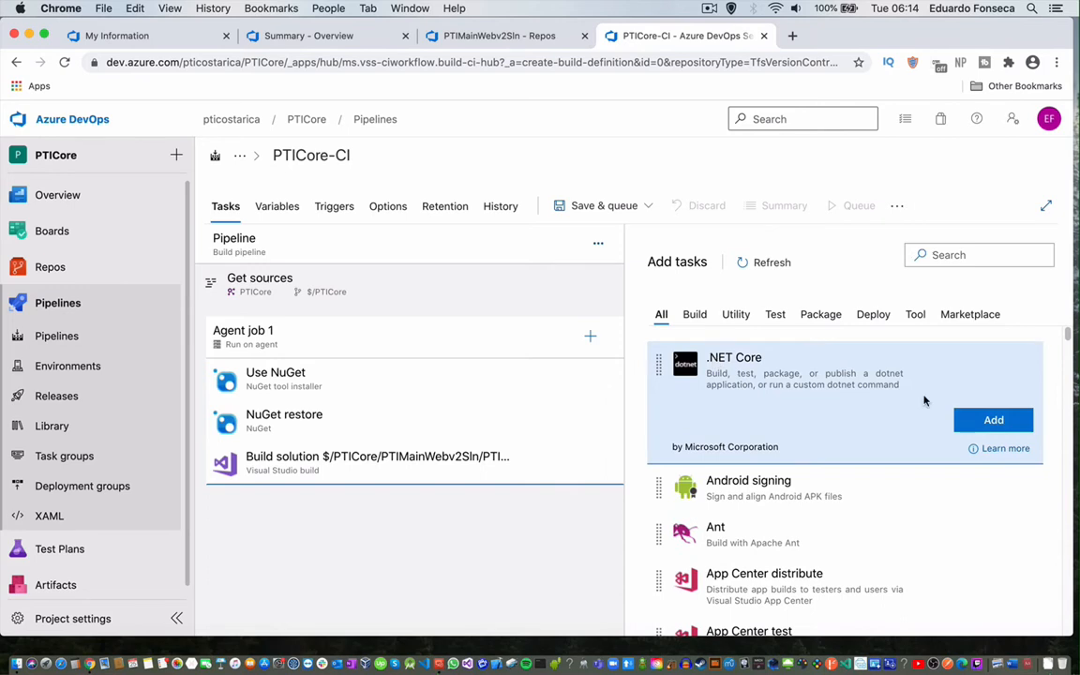
pyautogui.moveTo(923, 401); pyautogui.dragTo(562, 506)
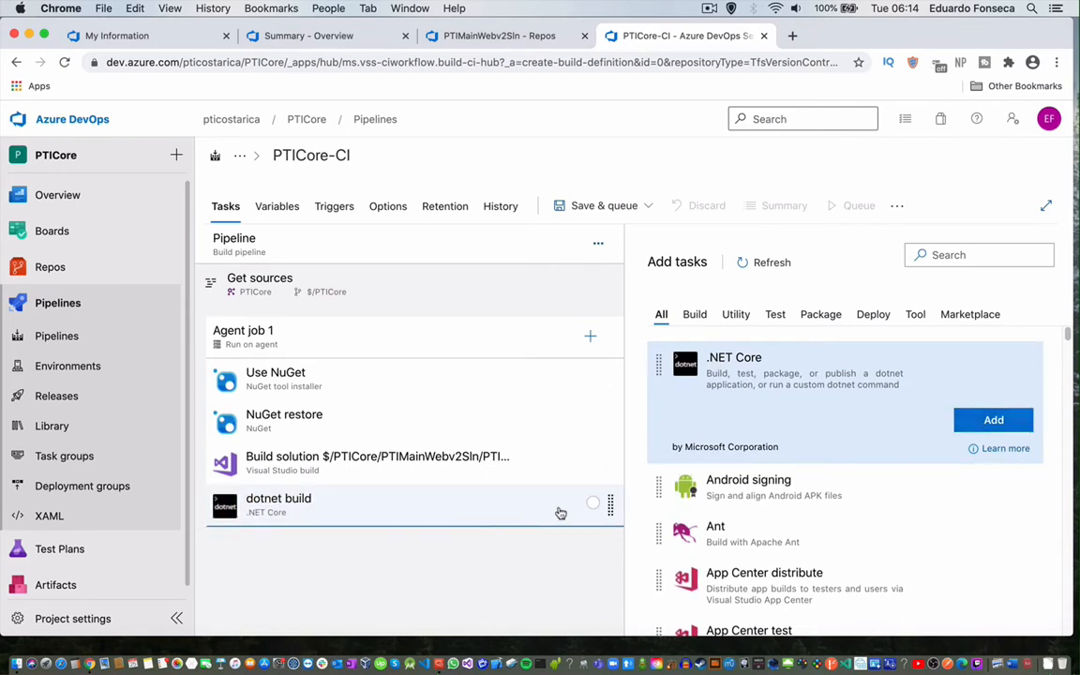
pyautogui.click(492, 506)
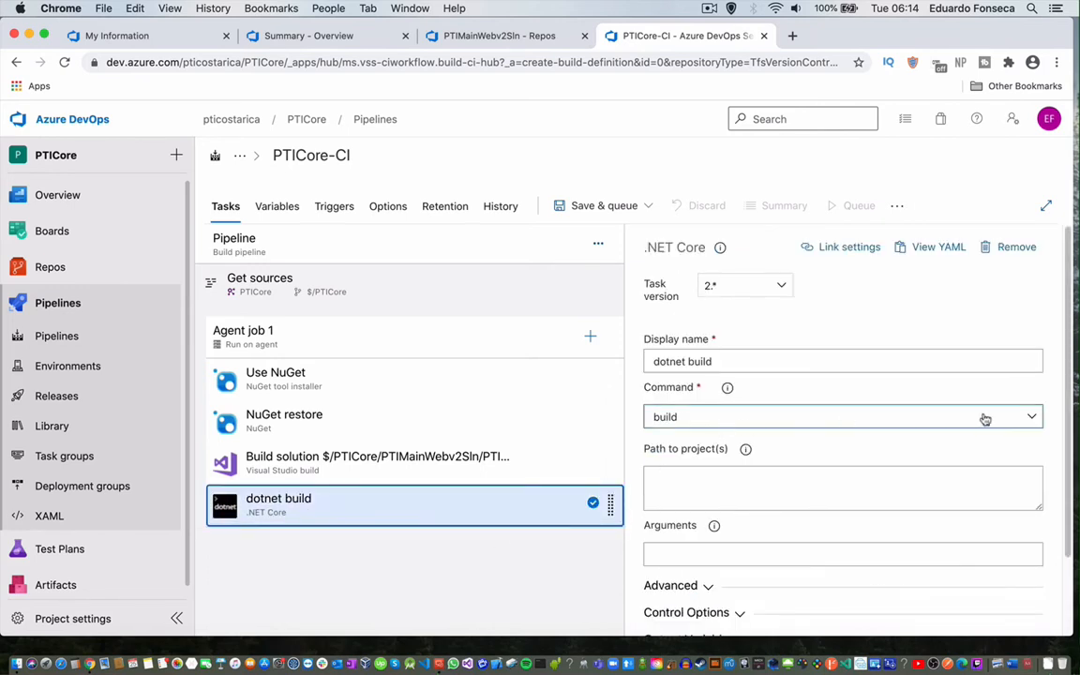
pyautogui.click(1031, 417)
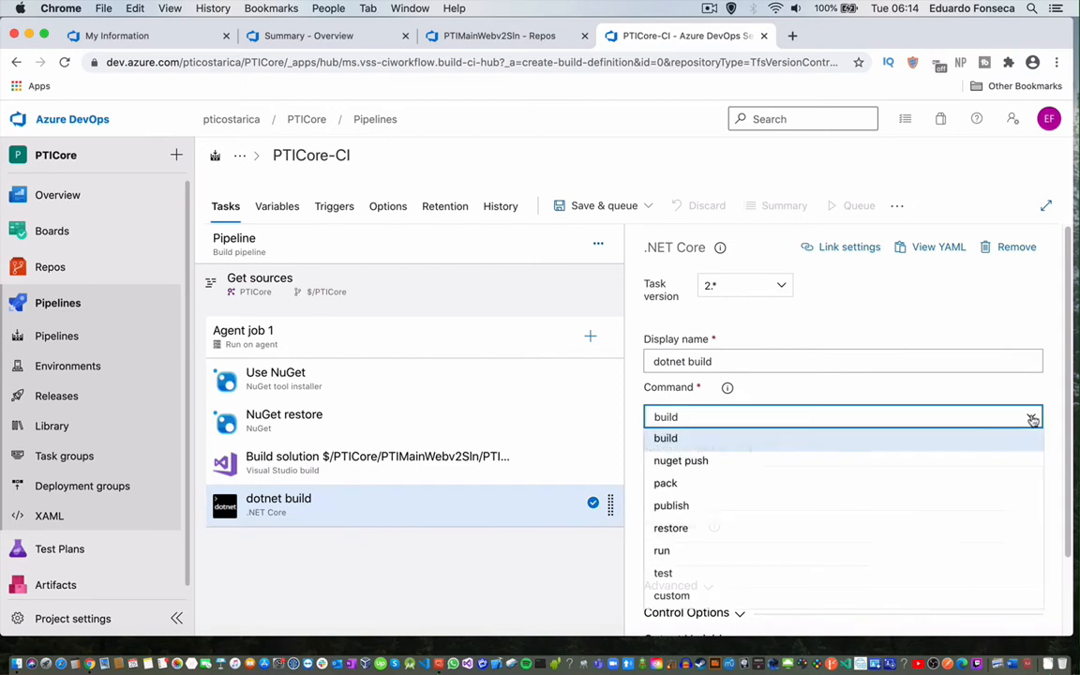
pyautogui.click(669, 572)
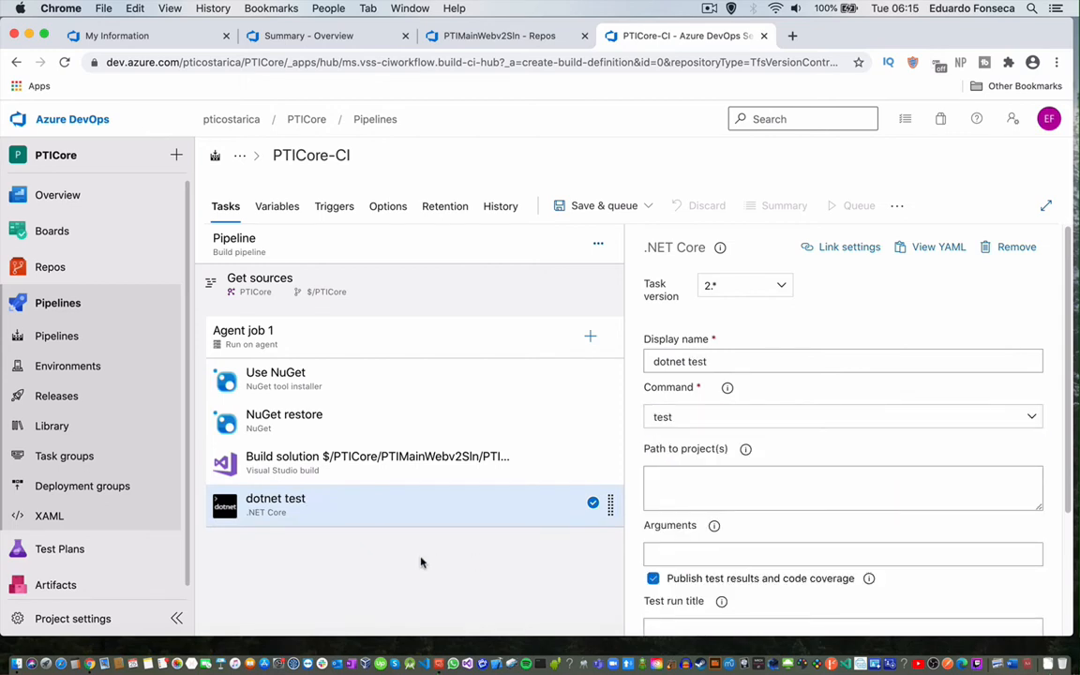
# Copy the PTI.ManagedAPIsTests.csproj name from Repos and paste it into Path to project(s).
pyautogui.click(750, 489)
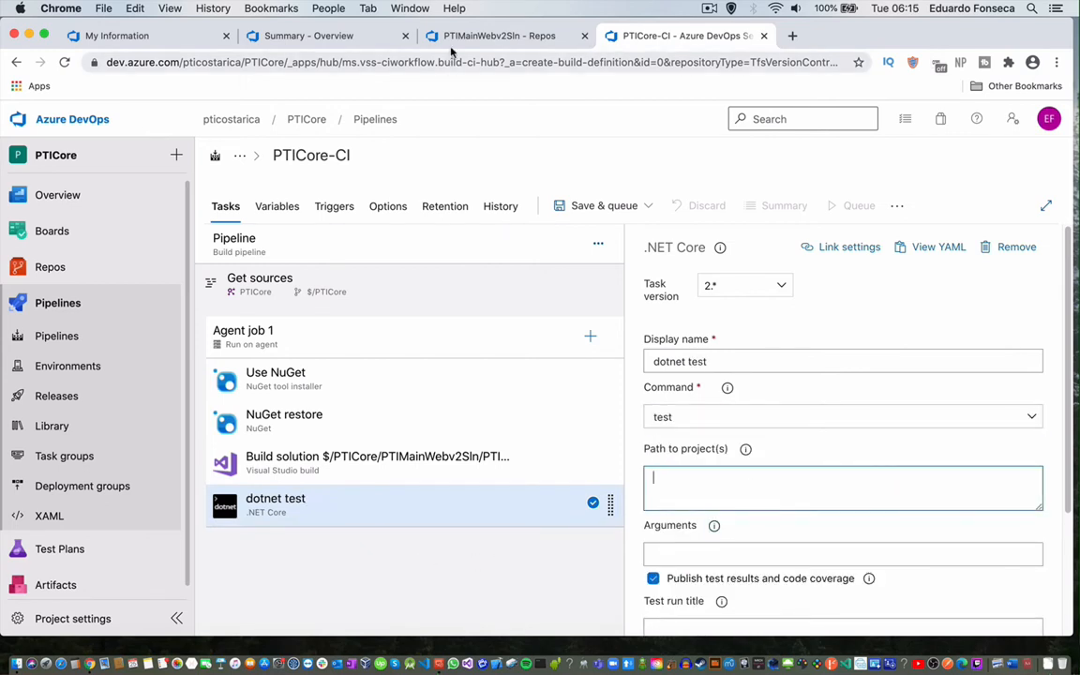
pyautogui.click(487, 35)
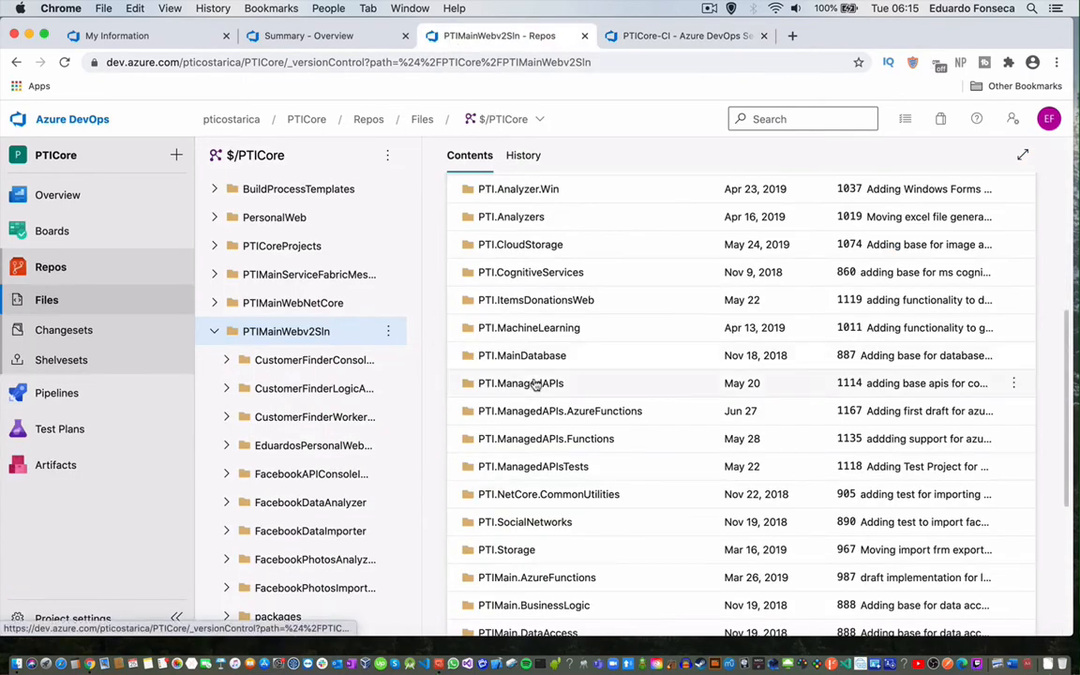
pyautogui.click(532, 467)
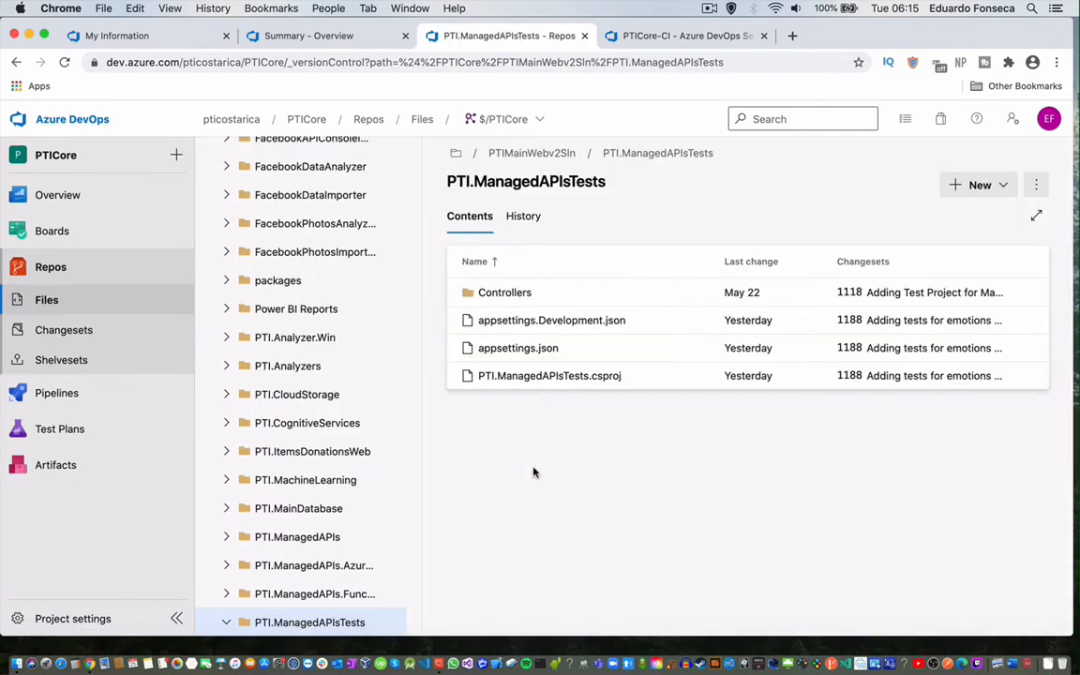
pyautogui.moveTo(618, 379); pyautogui.dragTo(545, 391)
pyautogui.click(560, 380)
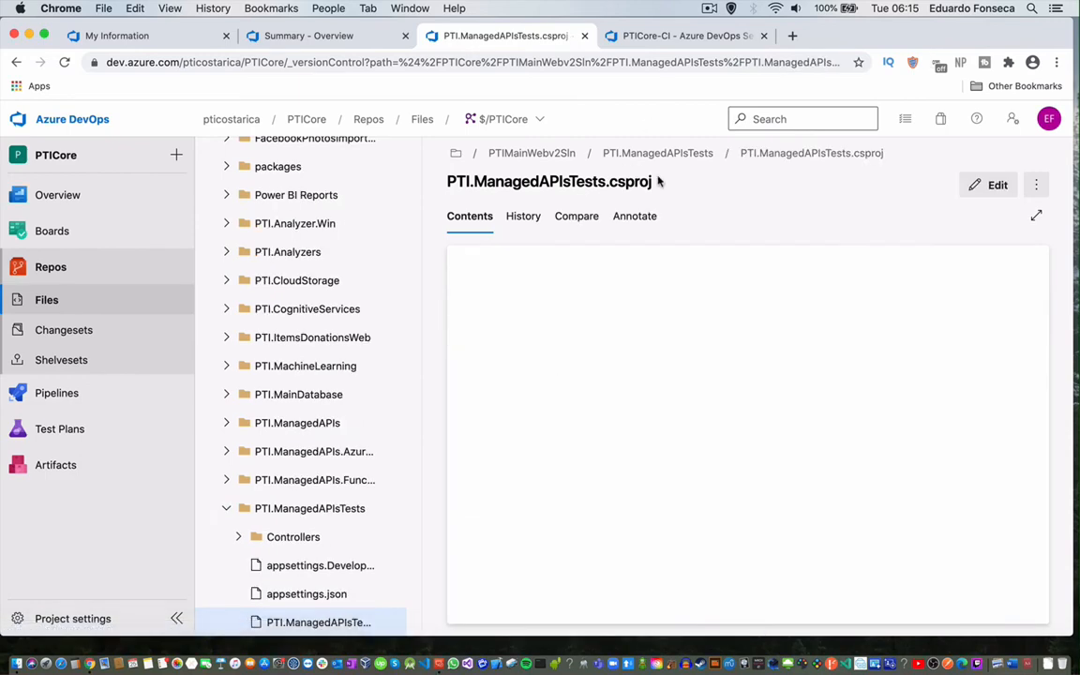
pyautogui.moveTo(653, 189); pyautogui.dragTo(450, 178)
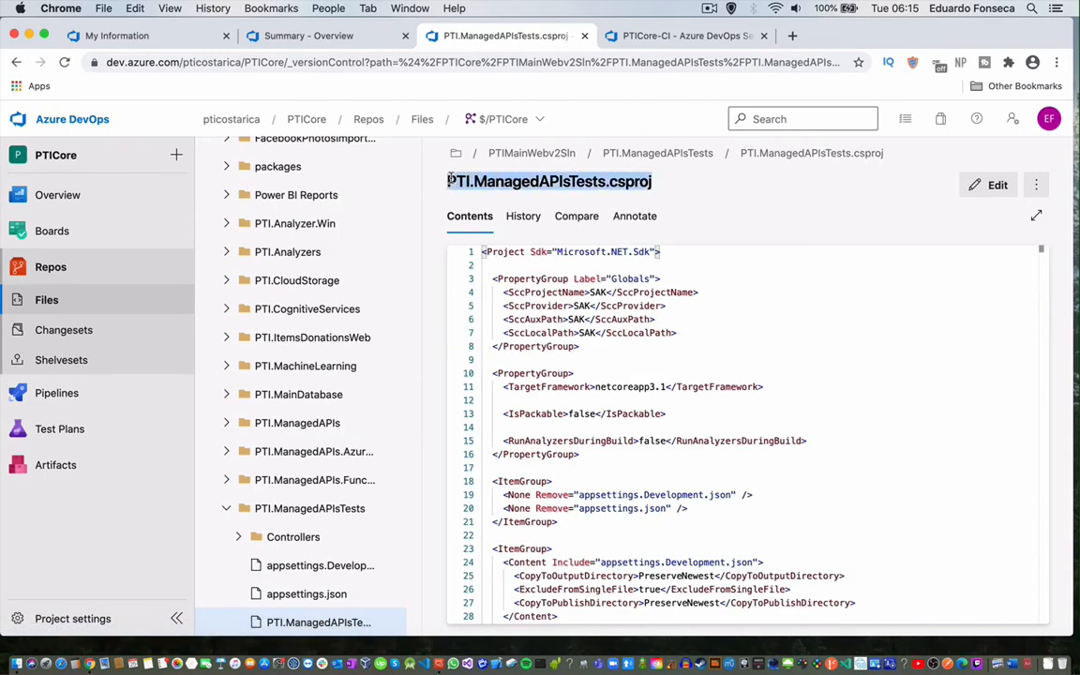
pyautogui.rightClick(460, 181)
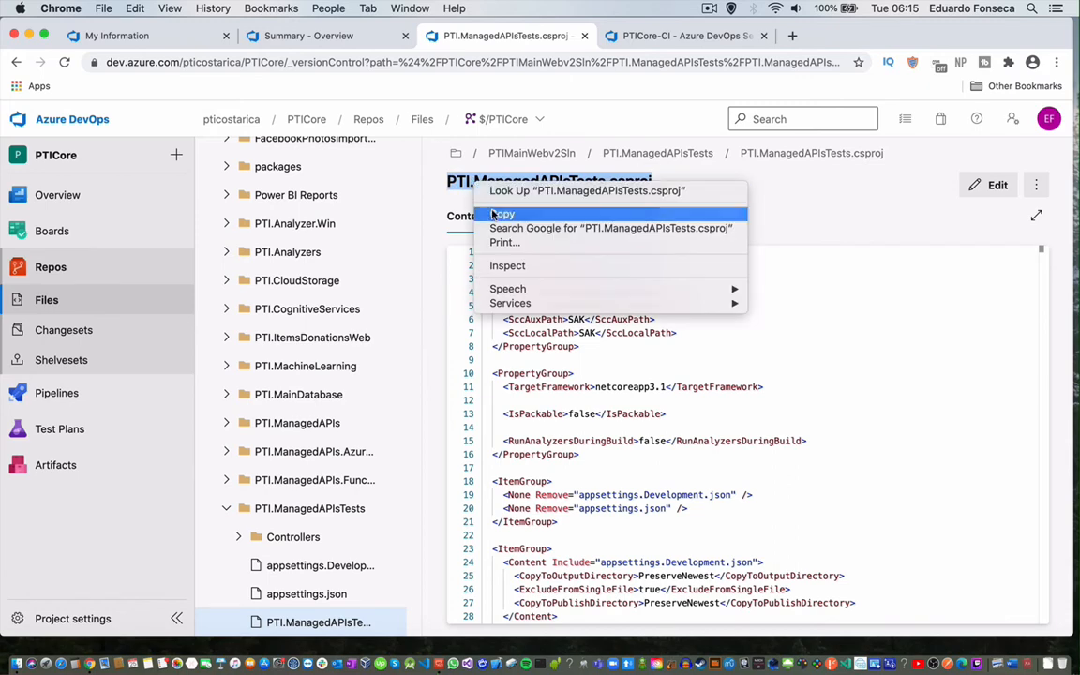
pyautogui.click(446, 192)
pyautogui.click(635, 42)
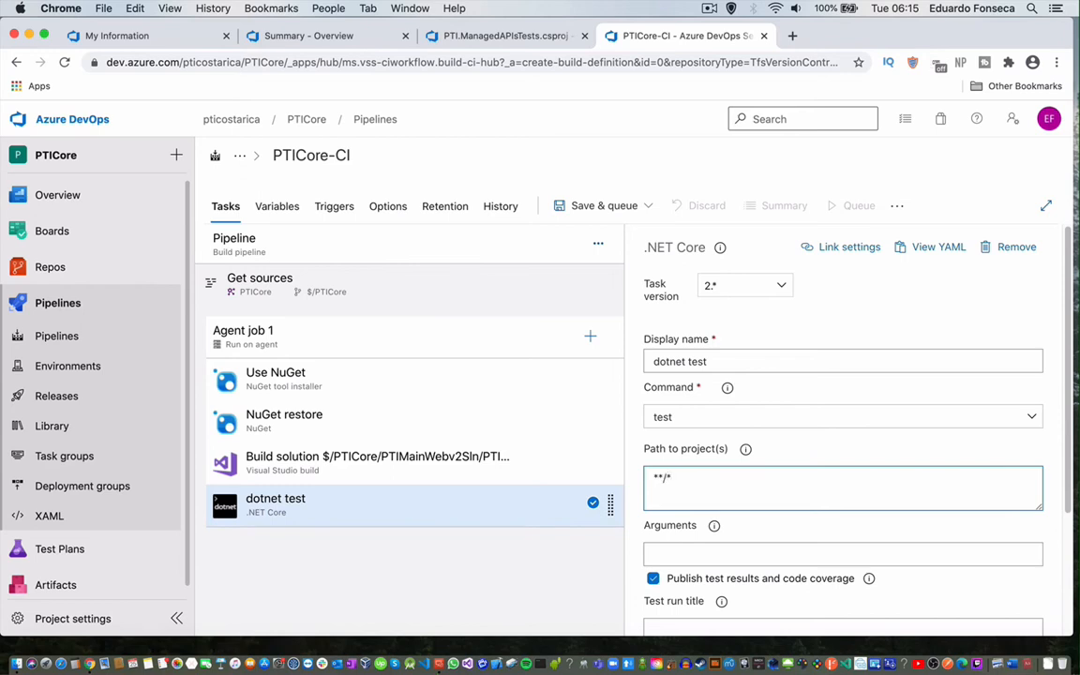
pyautogui.press('super+v')
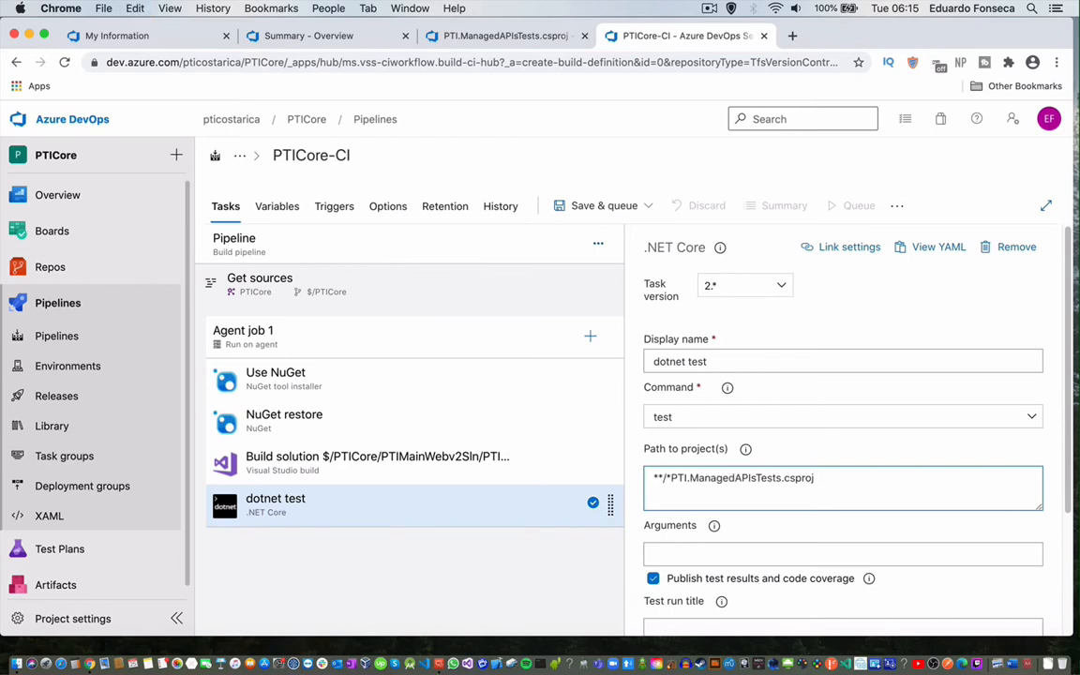
# Set the Build solution task's Platform to 'any cpu' and Configuration to 'Release', then expand Advanced.
pyautogui.scroll(-5, 688, 544)
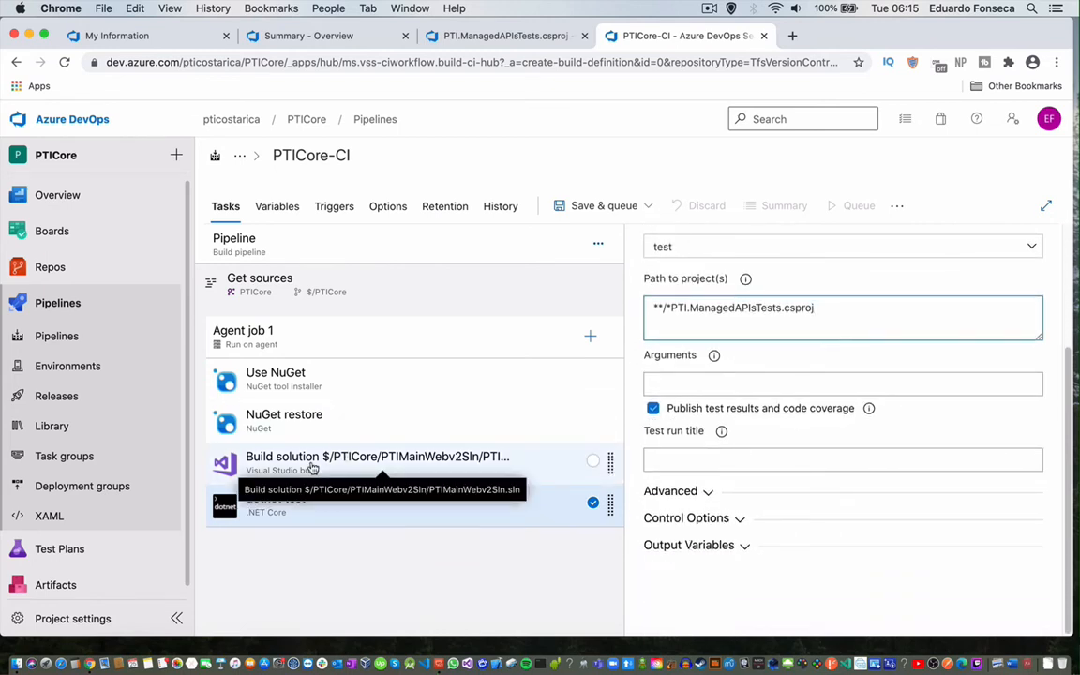
pyautogui.click(346, 461)
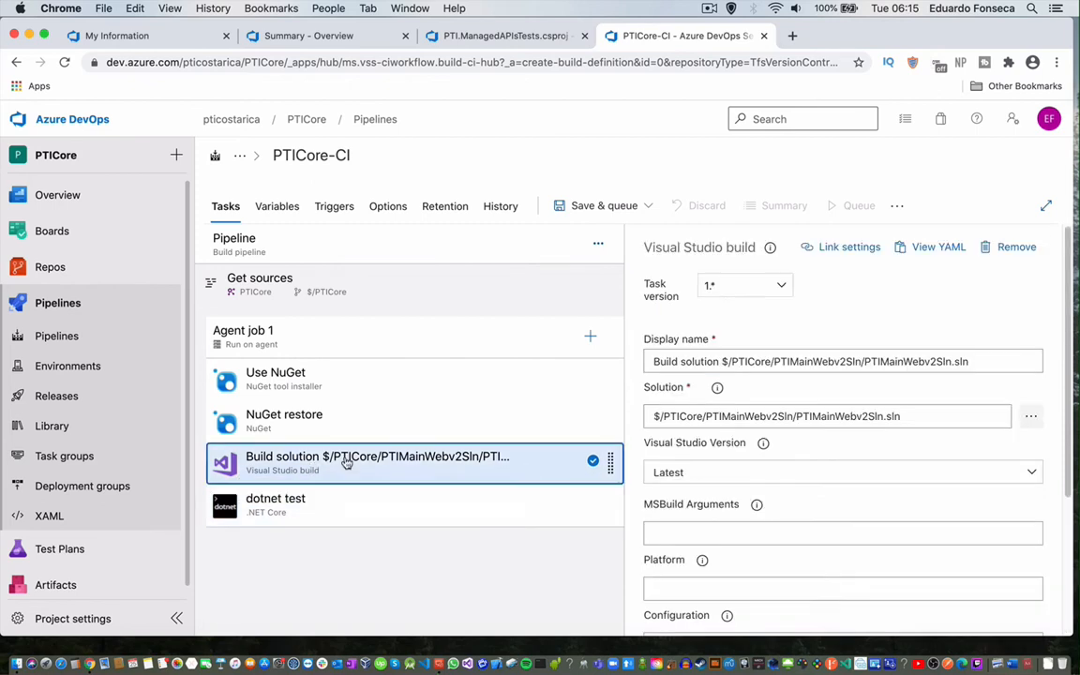
pyautogui.scroll(-3, 741, 516)
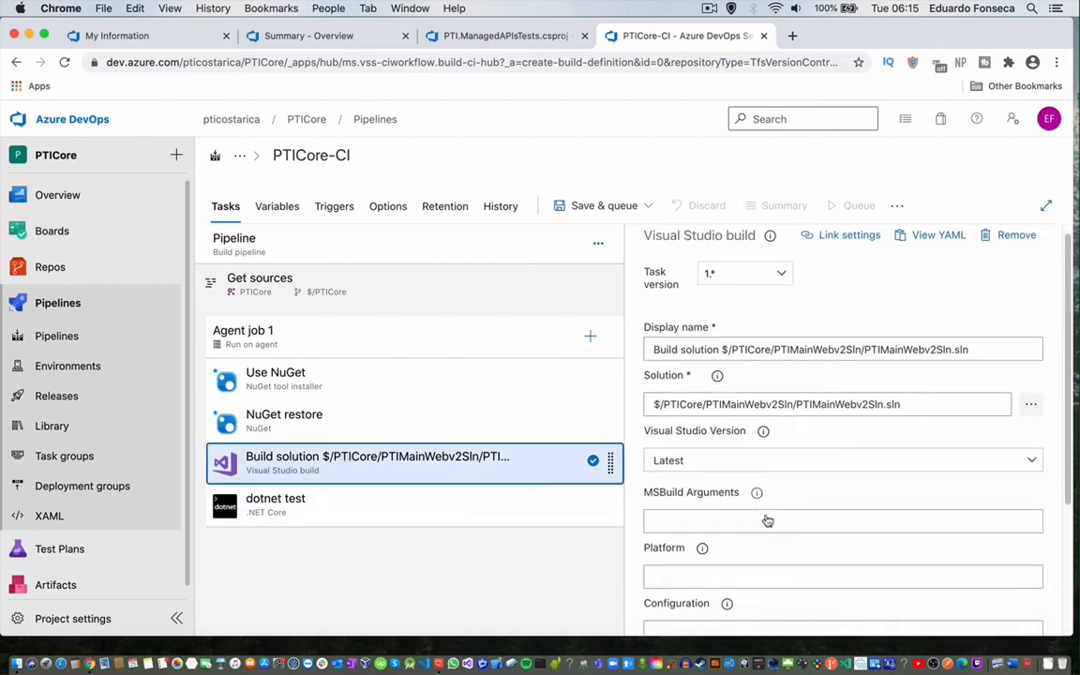
pyautogui.click(701, 471)
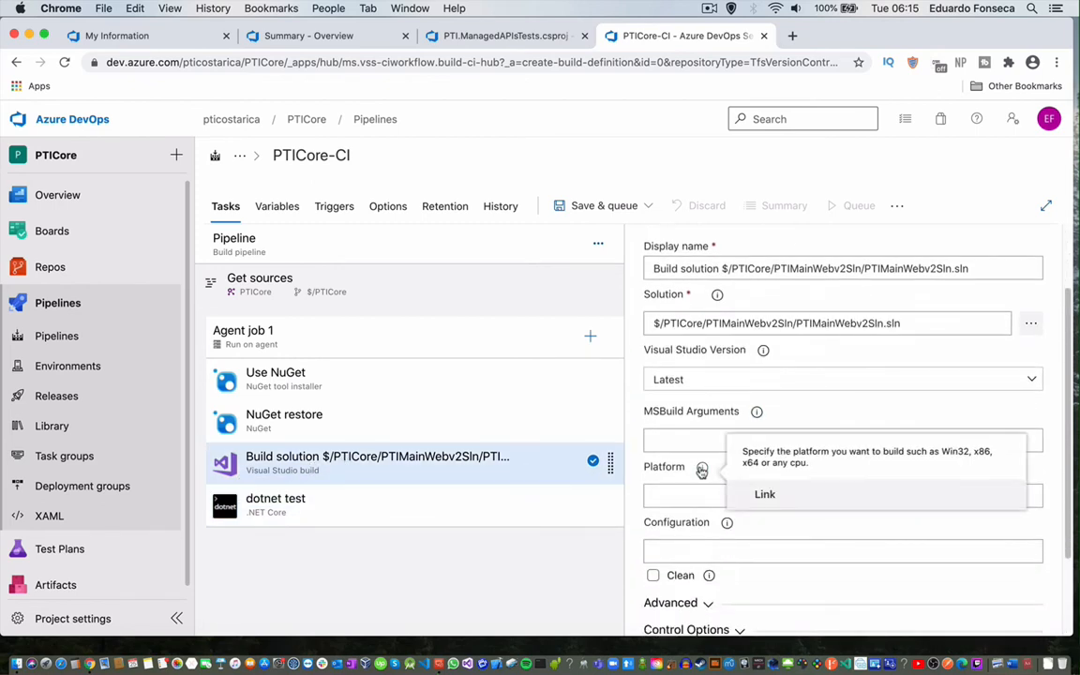
pyautogui.click(667, 496)
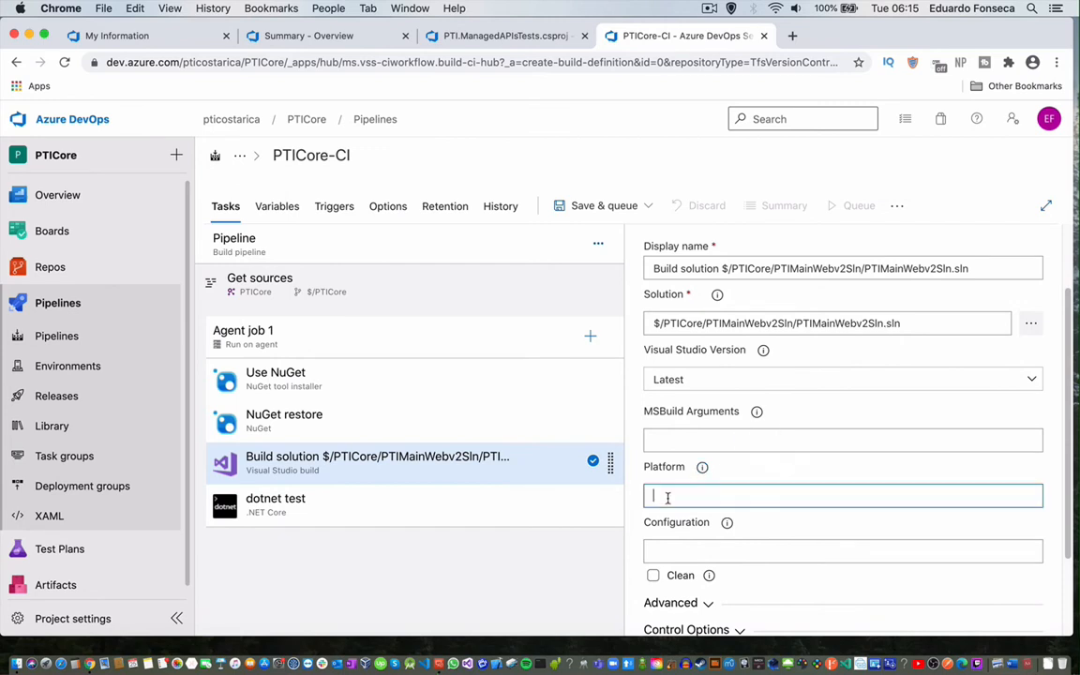
pyautogui.click(674, 549)
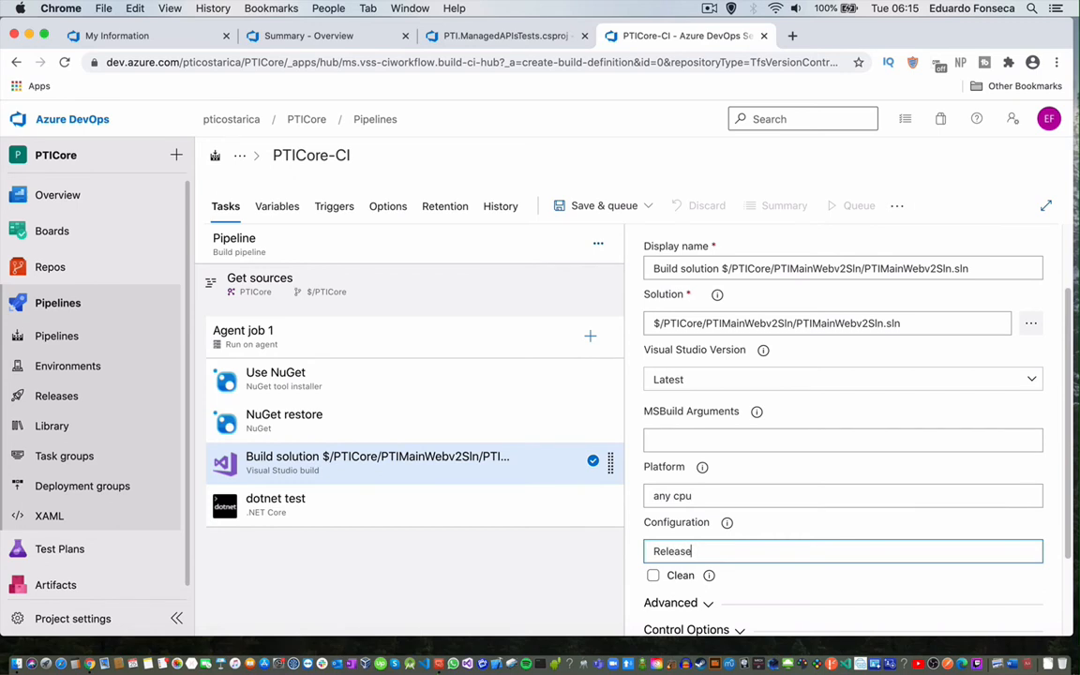
pyautogui.click(553, 569)
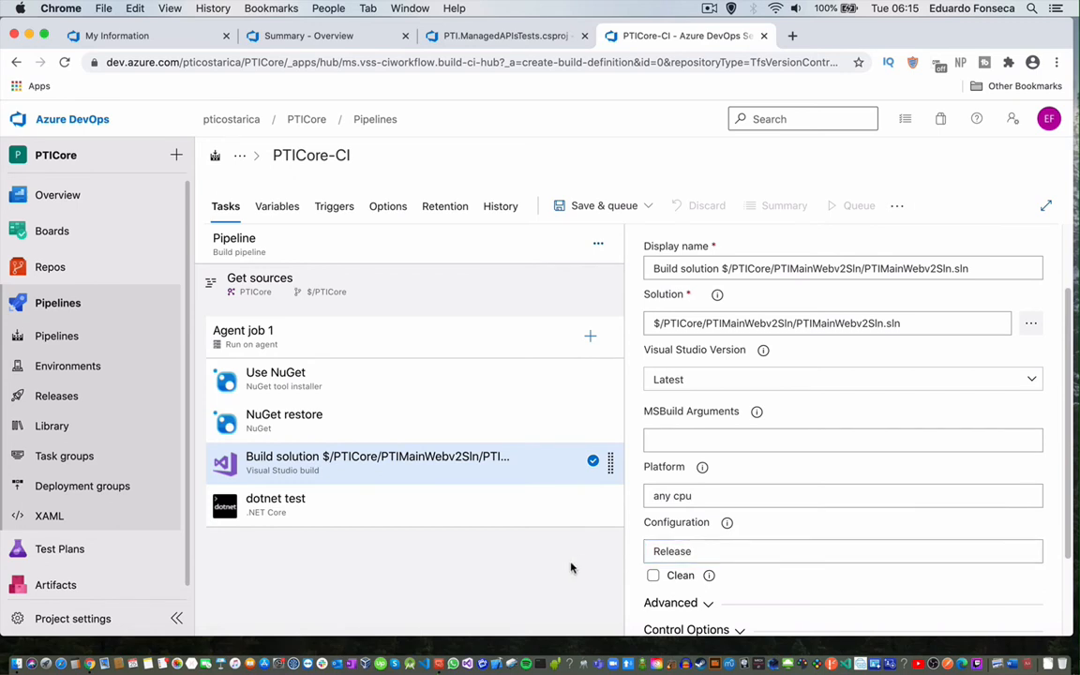
pyautogui.click(676, 608)
pyautogui.scroll(-5, 687, 611)
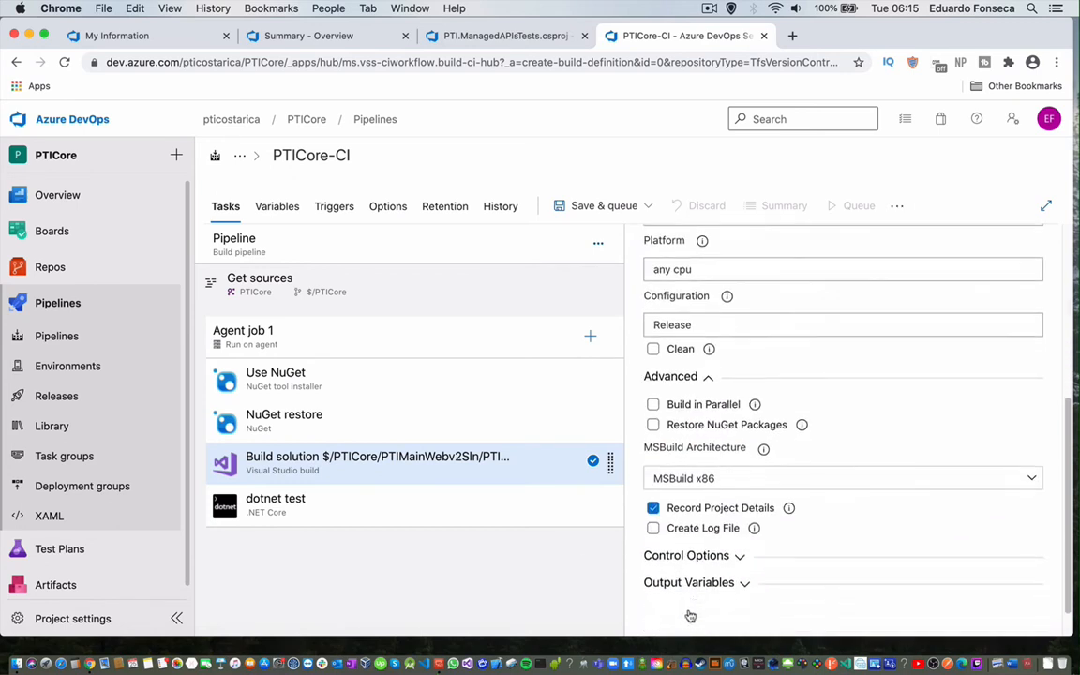
# Save the PTICore-CI pipeline and queue a new run with Save and run.
pyautogui.click(647, 207)
pyautogui.click(586, 237)
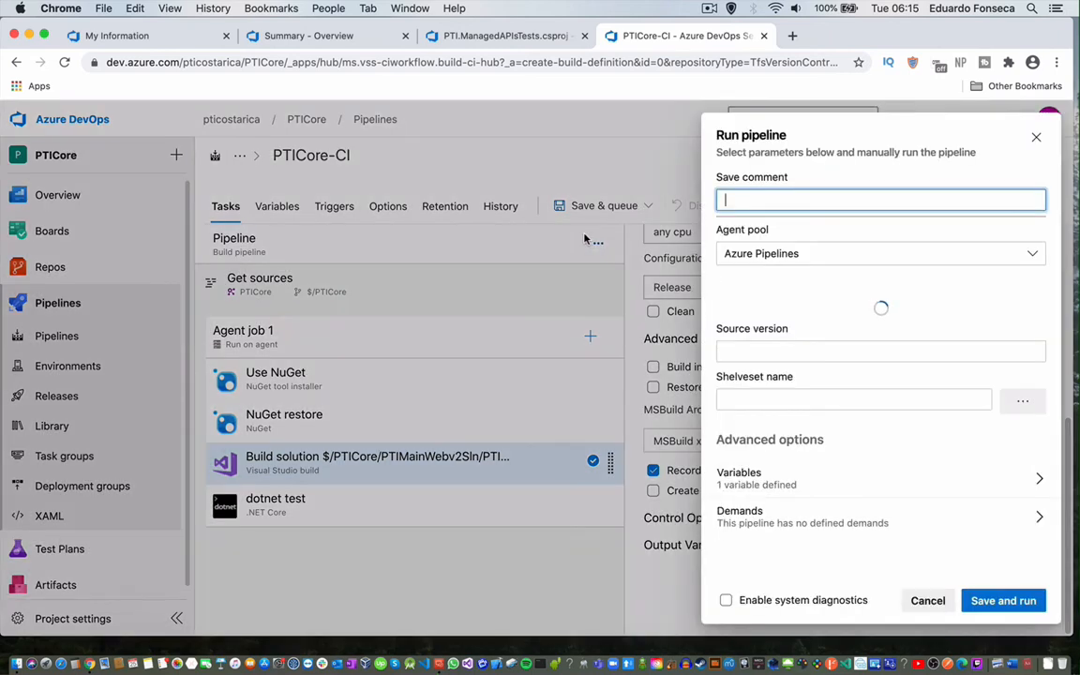
pyautogui.click(1003, 599)
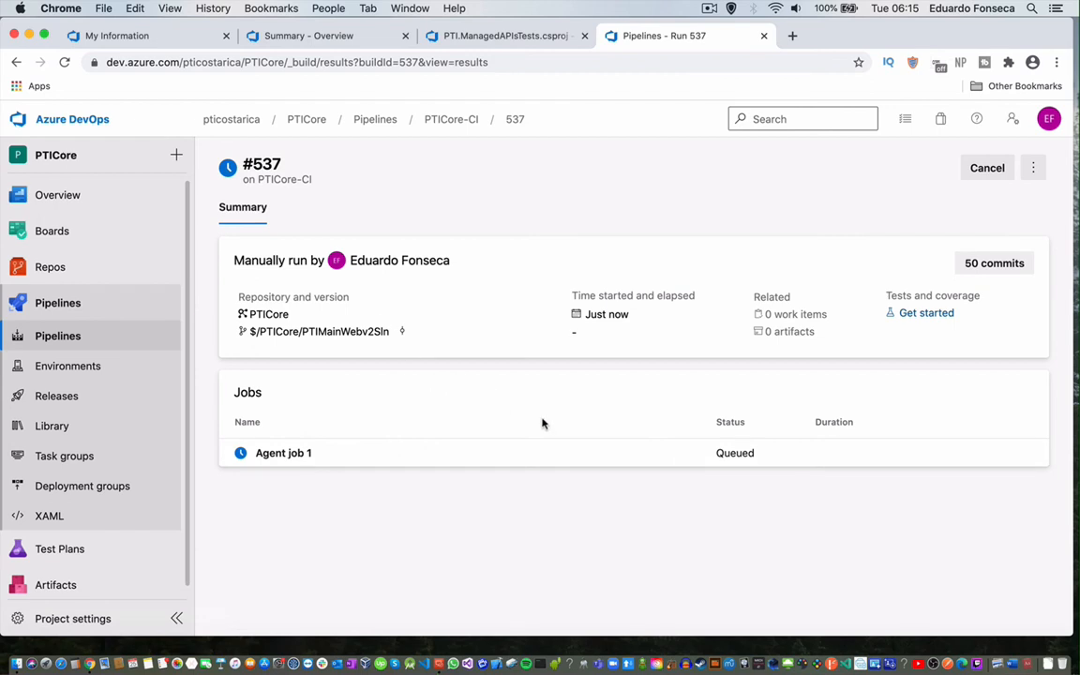
# Check the Agent job 1 log of run #537, then bring back the PTI.ManagedAPIsTests.csproj file.
pyautogui.click(286, 454)
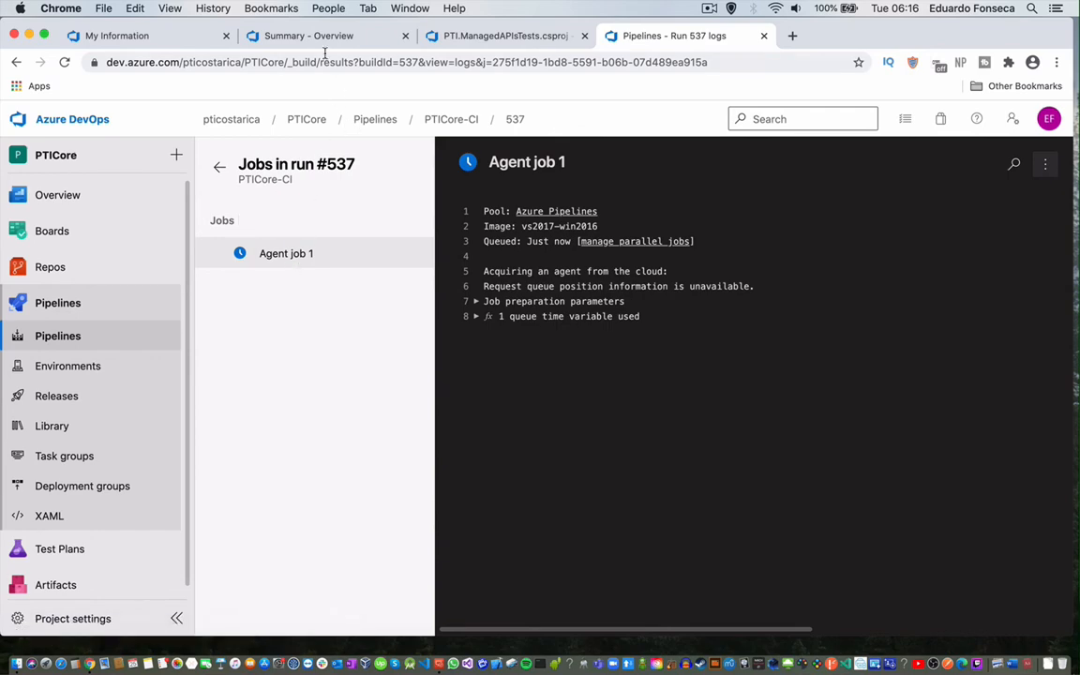
pyautogui.click(379, 41)
pyautogui.hotkey('ctrl', 'Tab')
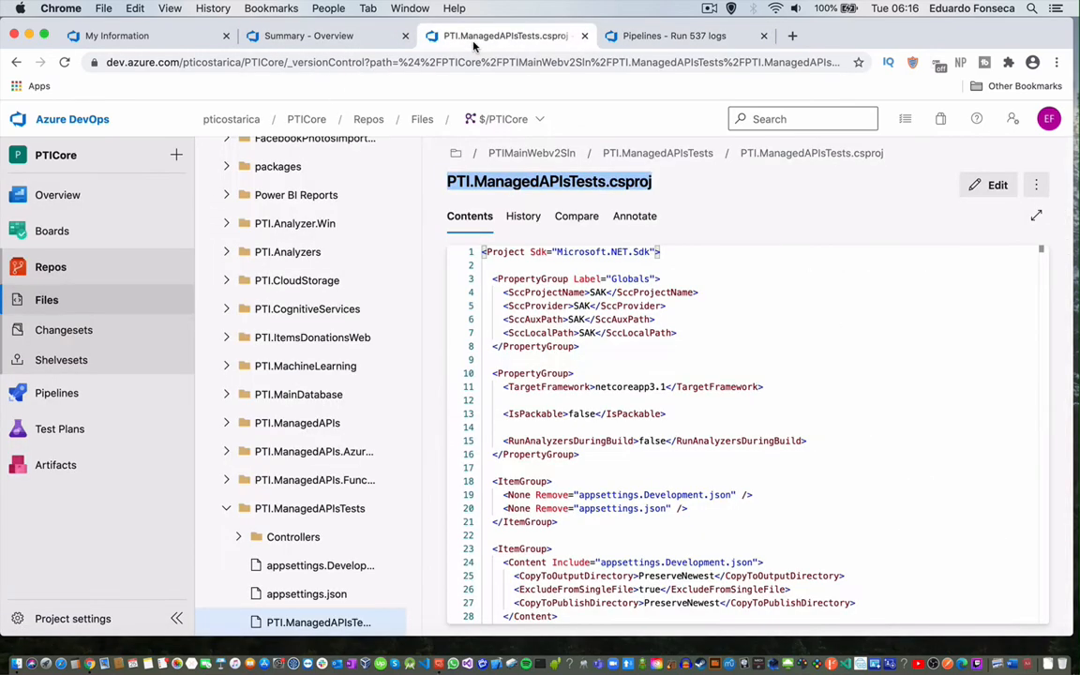
# Open the summary of PTICore-ManagedAPIsTests-CI run #20200825.10 from the recent pipelines list.
pyautogui.click(379, 41)
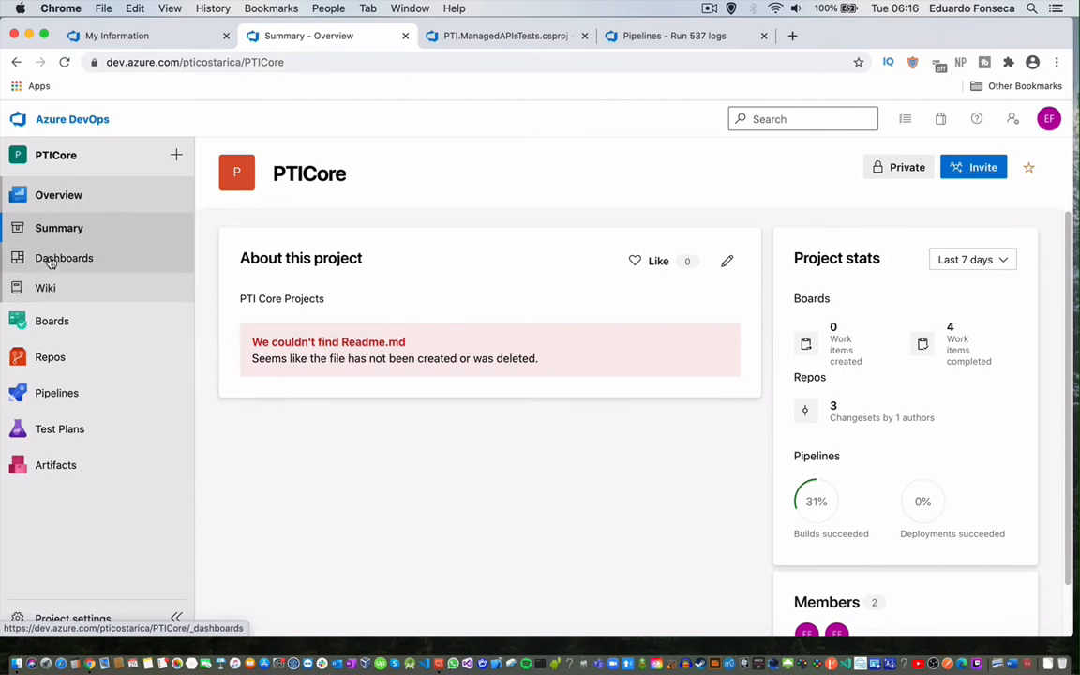
pyautogui.click(48, 361)
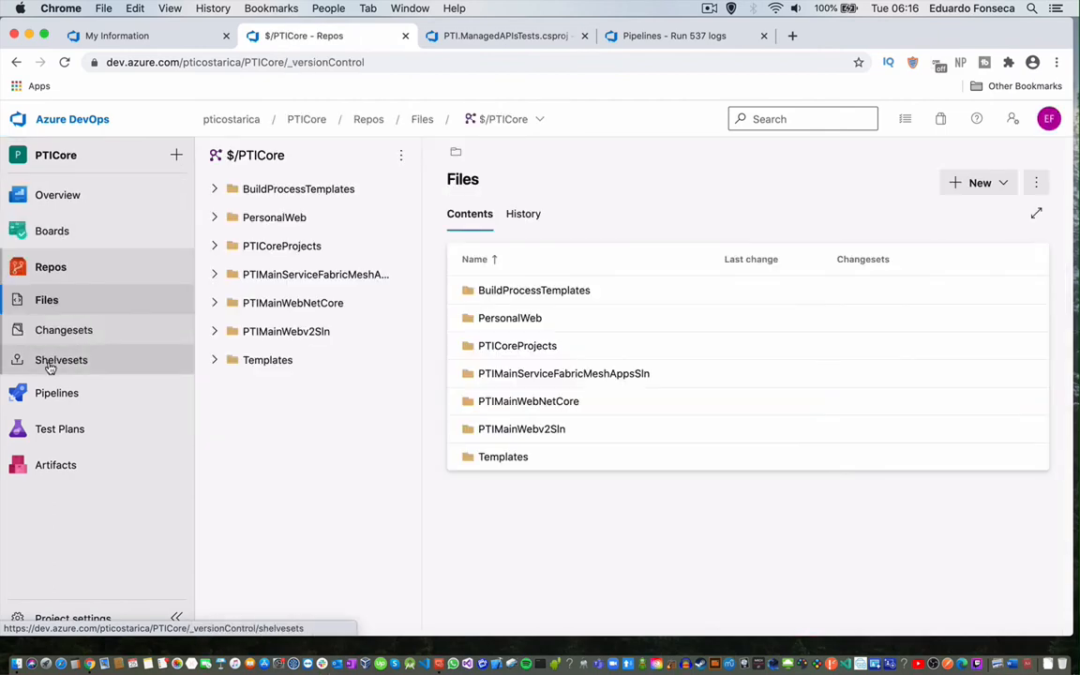
pyautogui.click(52, 392)
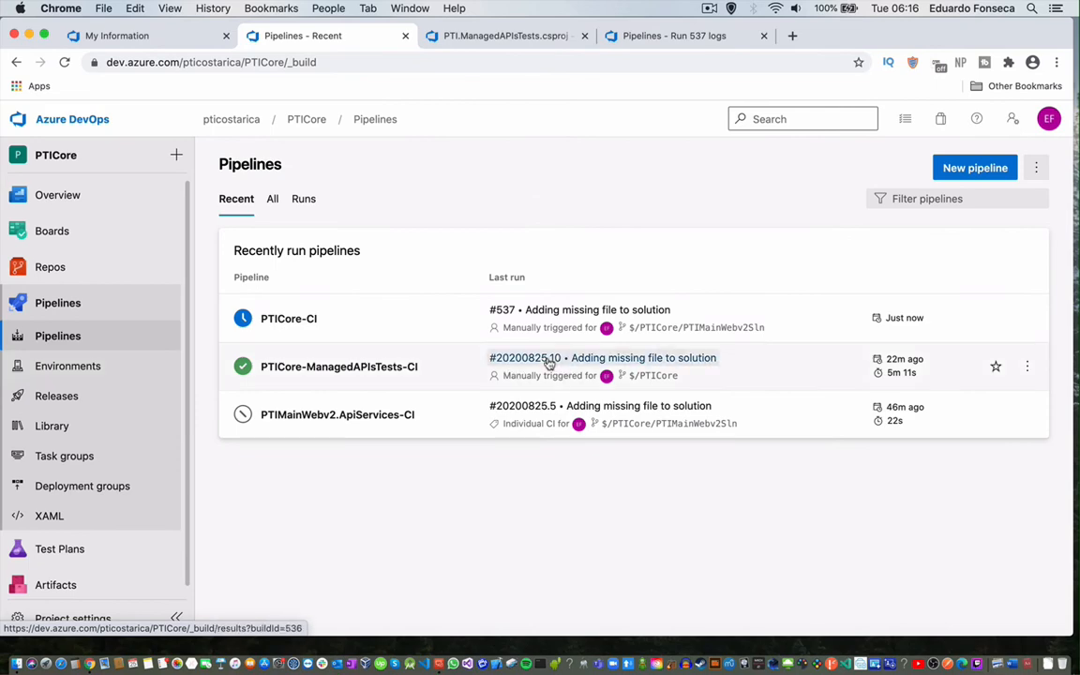
pyautogui.click(565, 364)
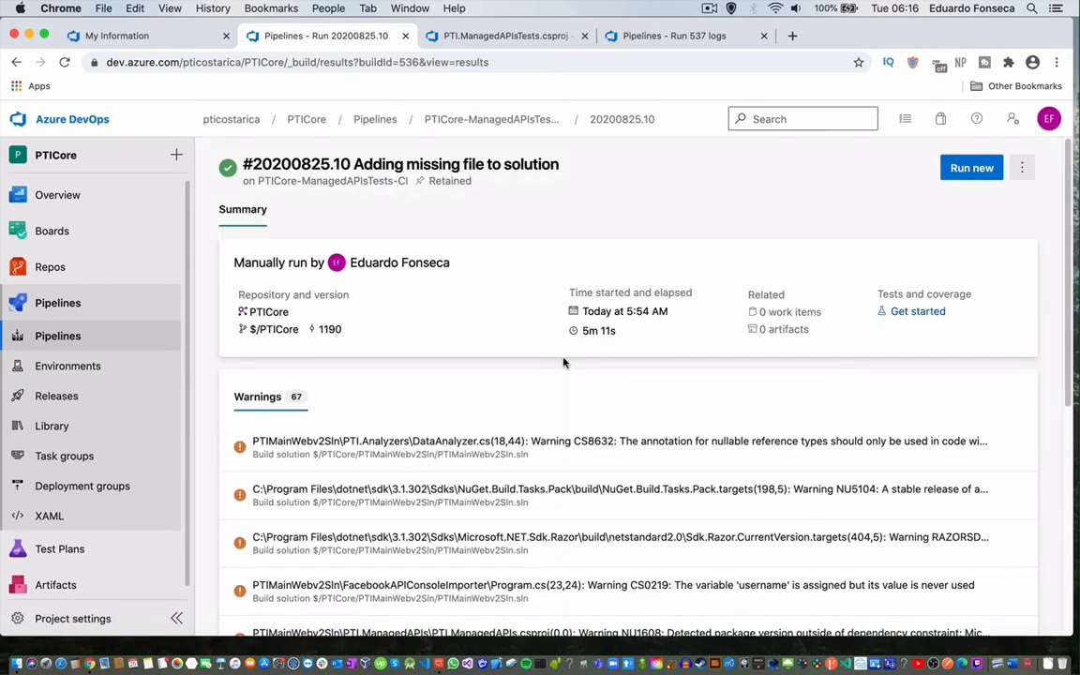
pyautogui.click(482, 120)
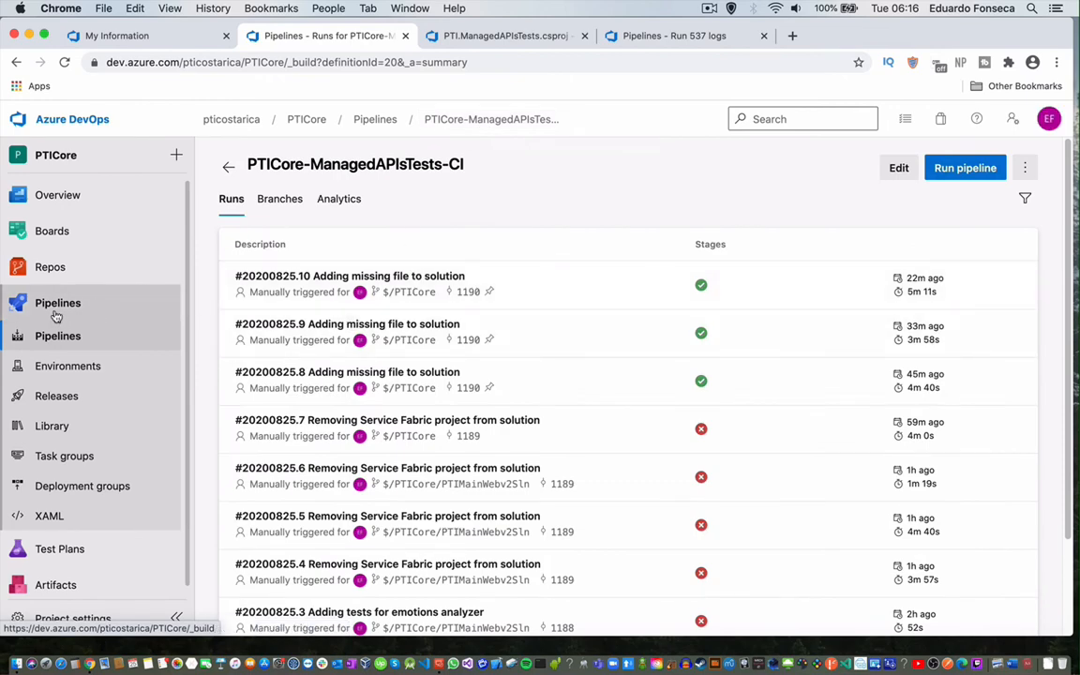
pyautogui.click(328, 282)
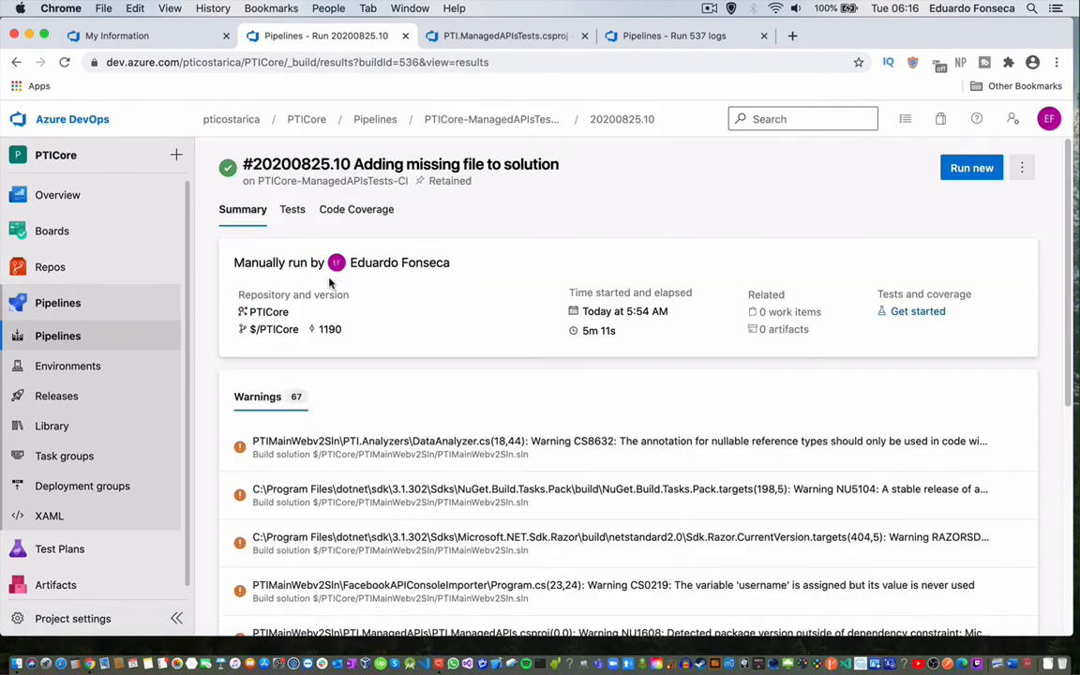
# Review the run's Tests (3 of 3 passed) and Code Coverage, then return to the pipelines list.
pyautogui.click(301, 213)
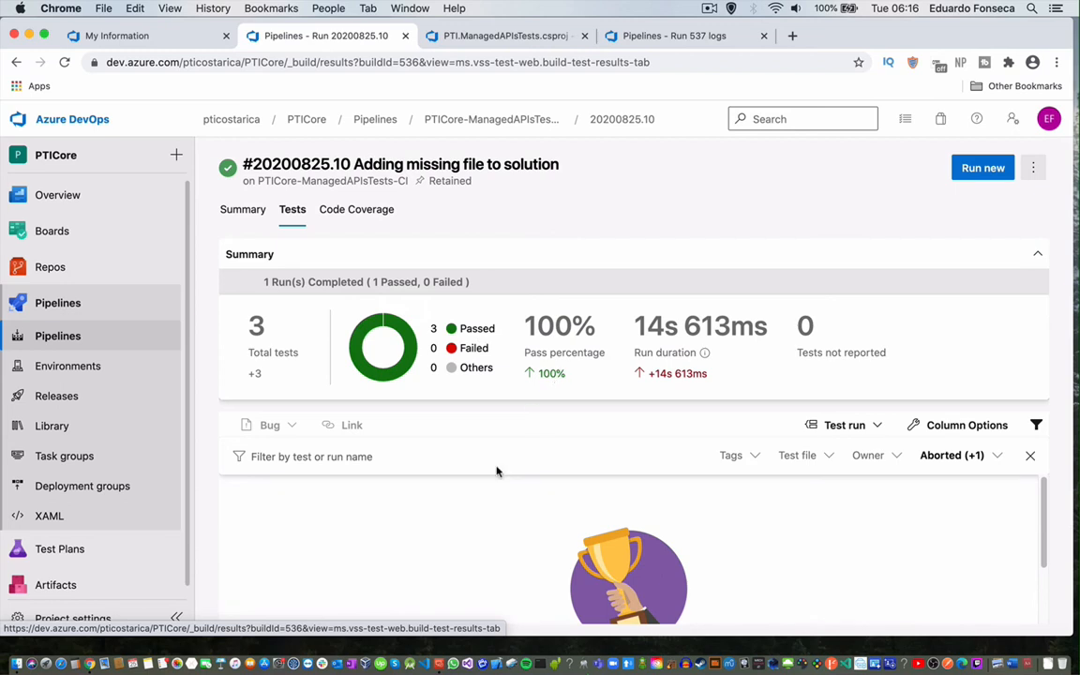
pyautogui.click(354, 212)
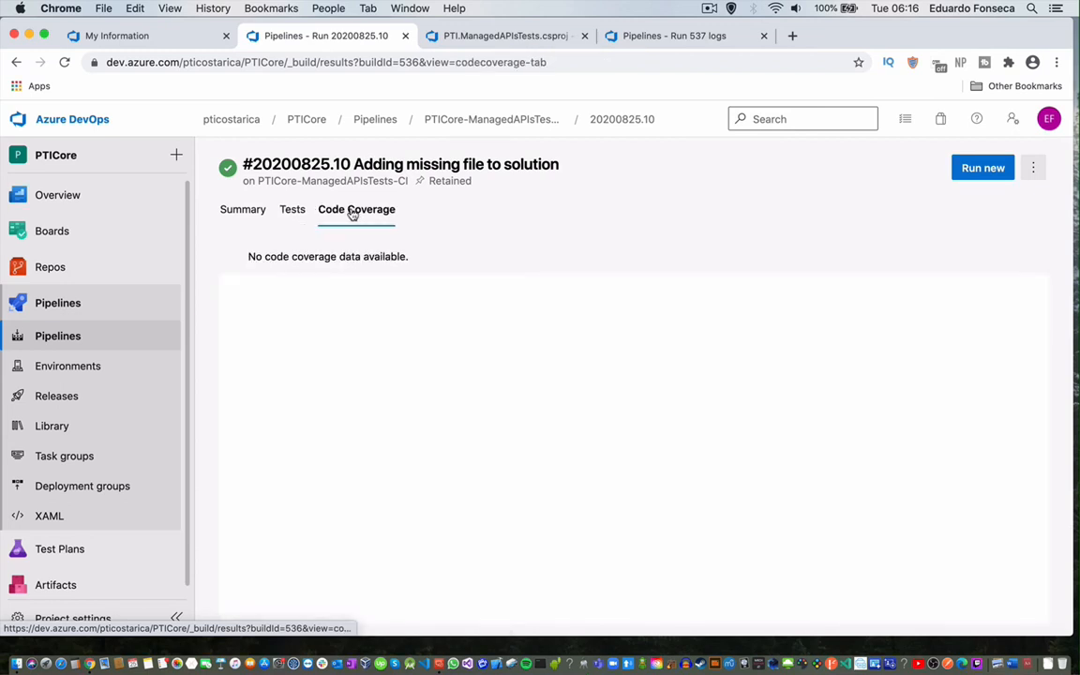
pyautogui.click(245, 210)
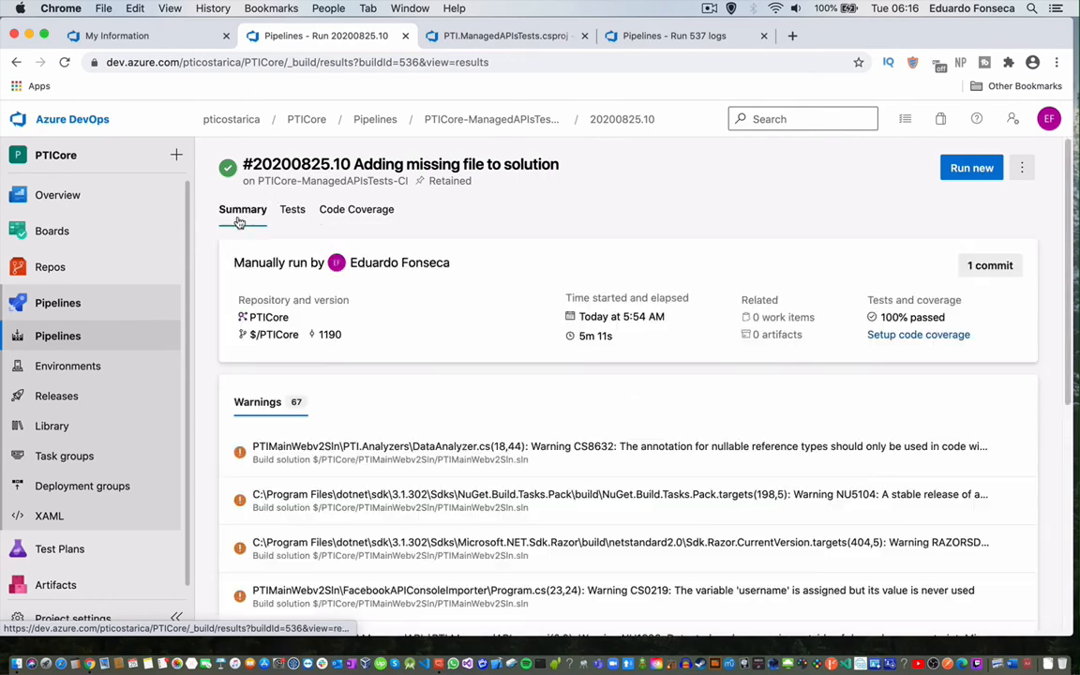
pyautogui.click(31, 339)
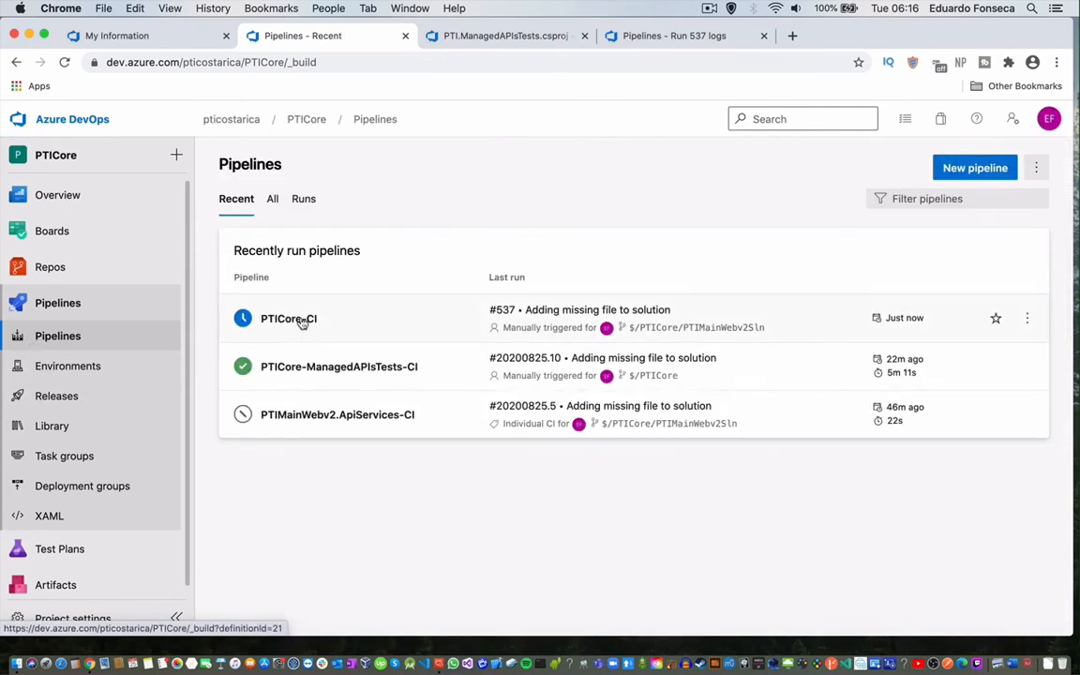
# Open PTICore-CI for editing, confirm run #537 has begun checkout, and return to the editor.
pyautogui.click(302, 321)
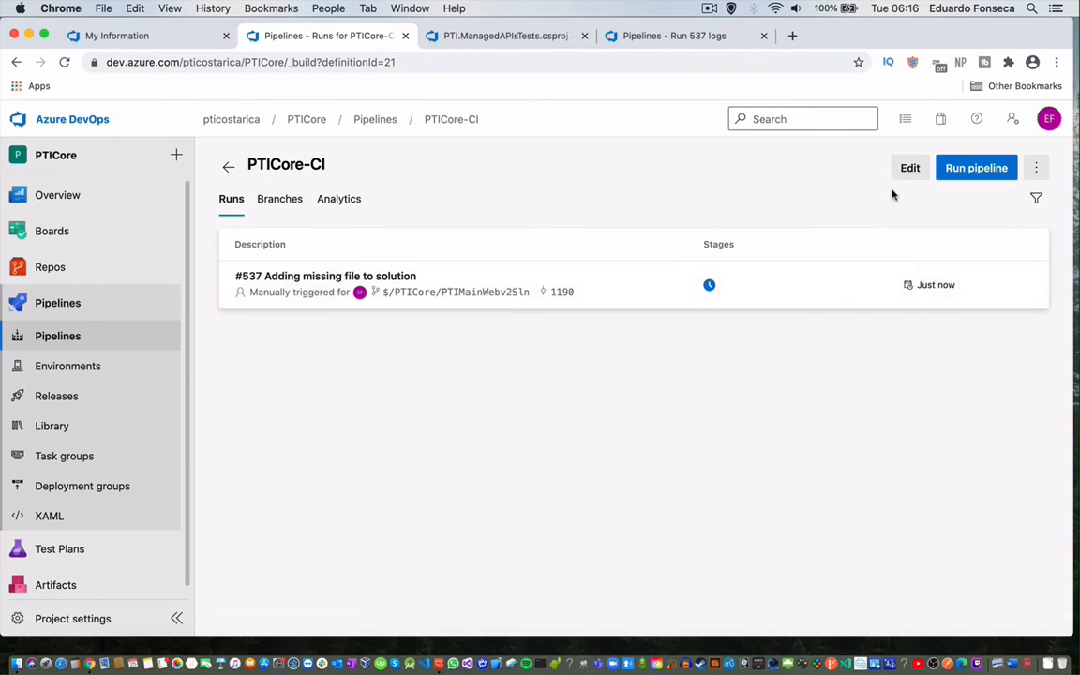
pyautogui.click(910, 167)
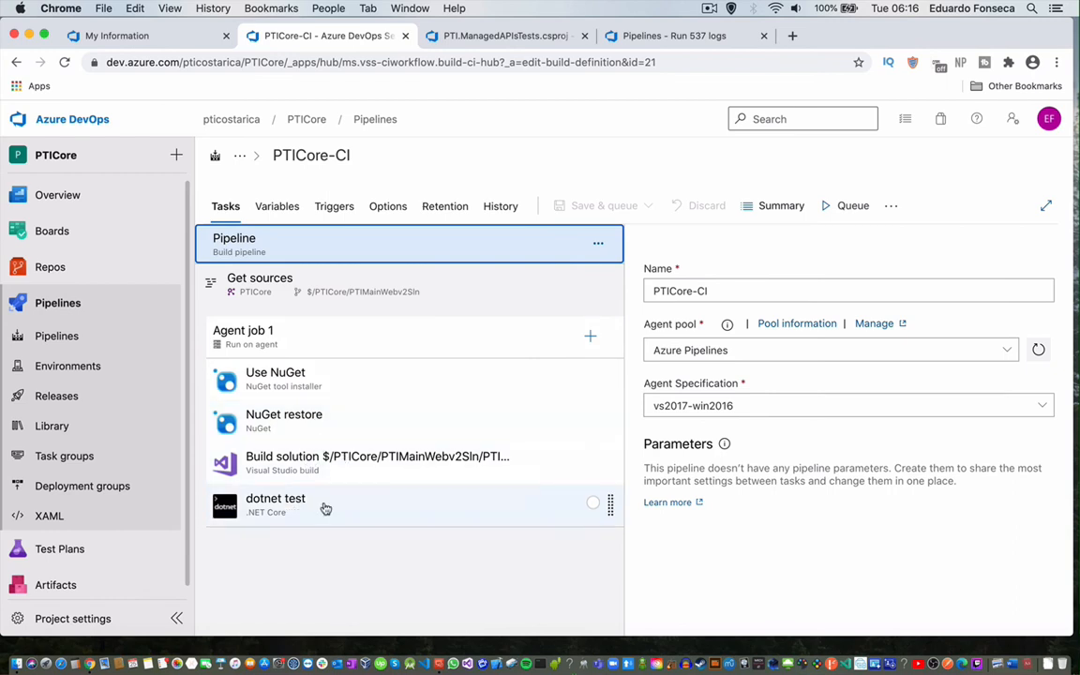
pyautogui.click(667, 37)
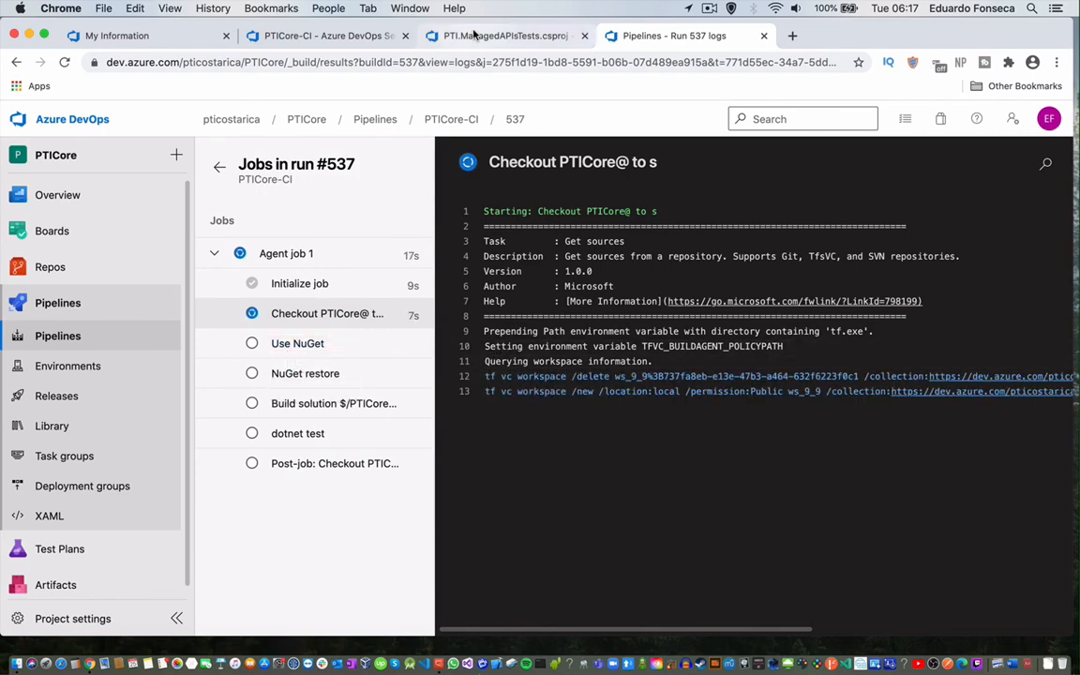
pyautogui.click(475, 34)
pyautogui.click(357, 36)
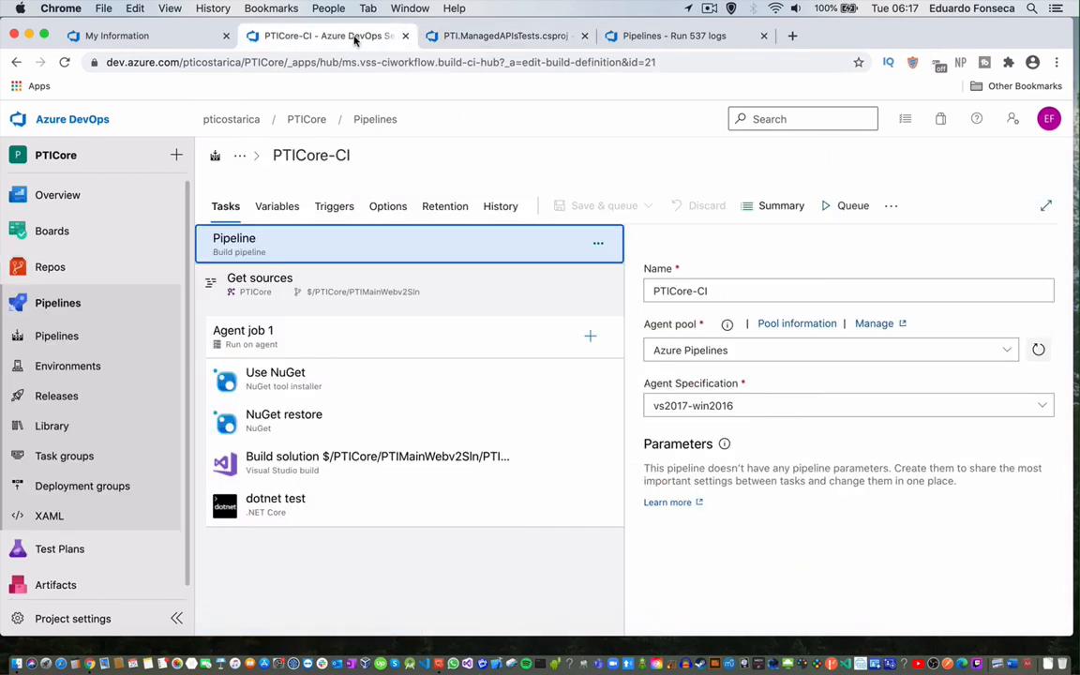